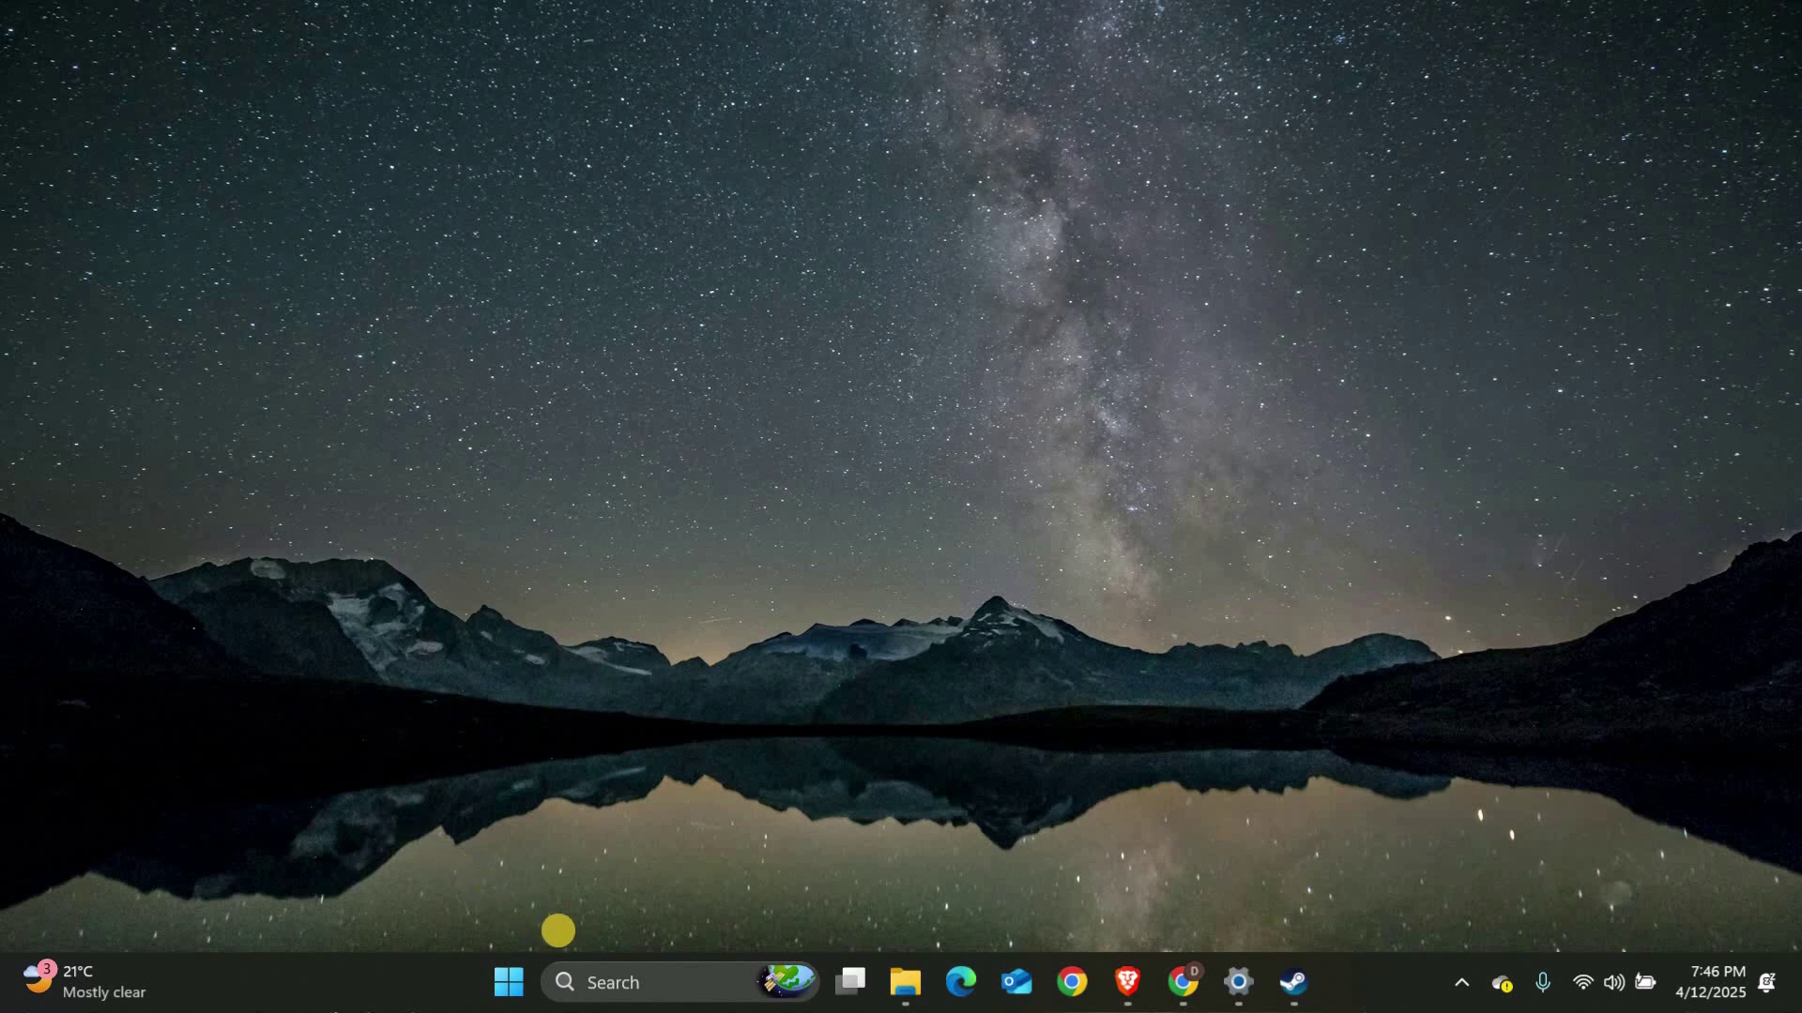
- Launch Steam from Windows search and show the Half Sword Demo page in the library
{"action": "left_click", "coordinate": [598, 983]}
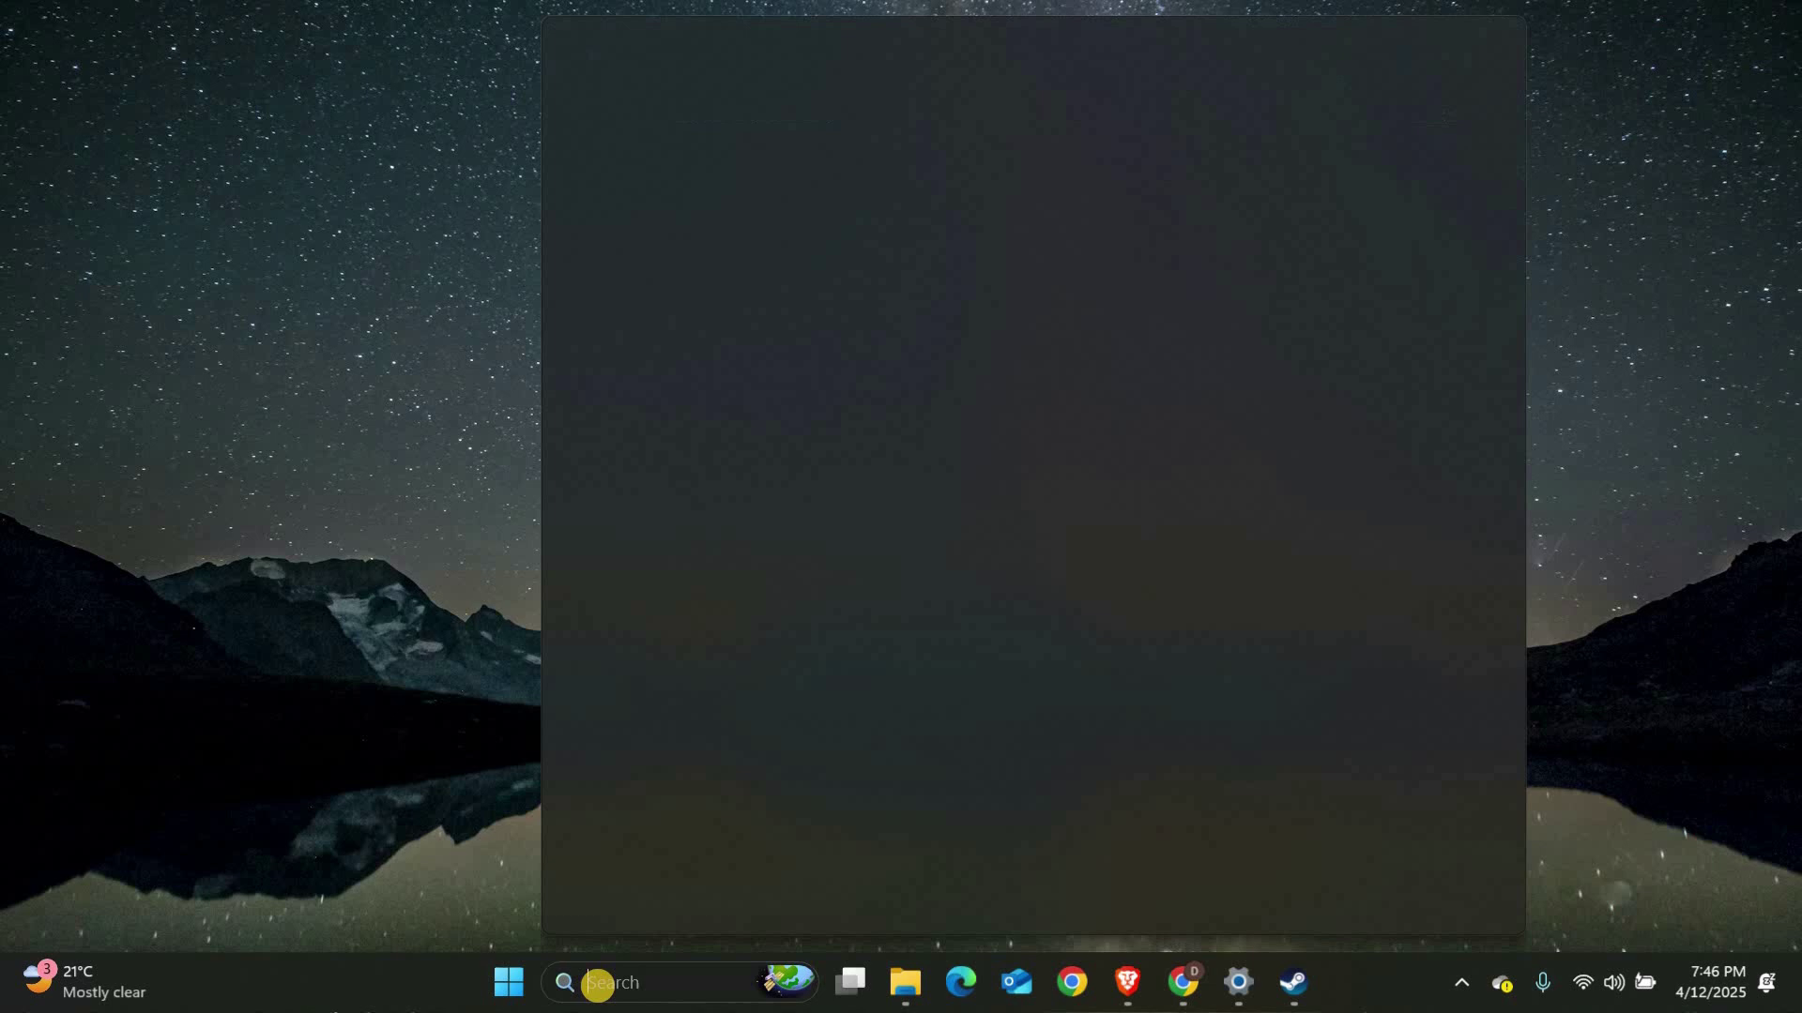
{"action": "type", "text": "steam"}
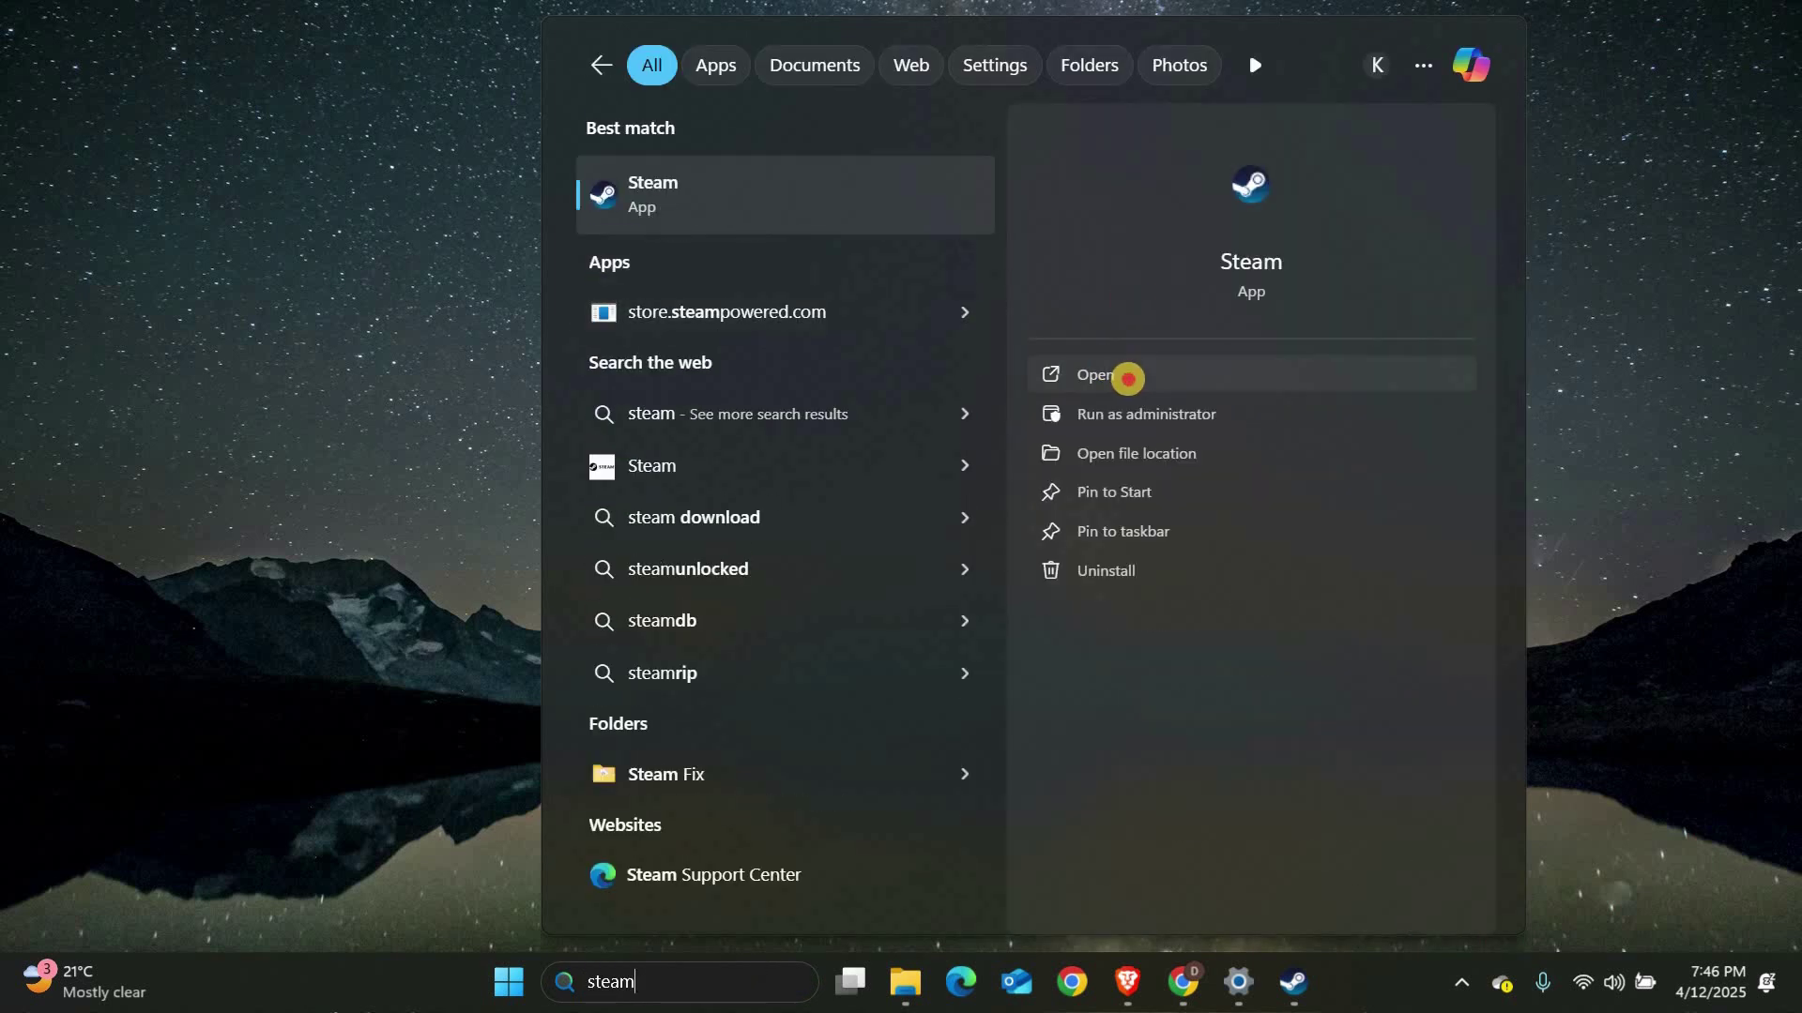
{"action": "key", "text": "Return"}
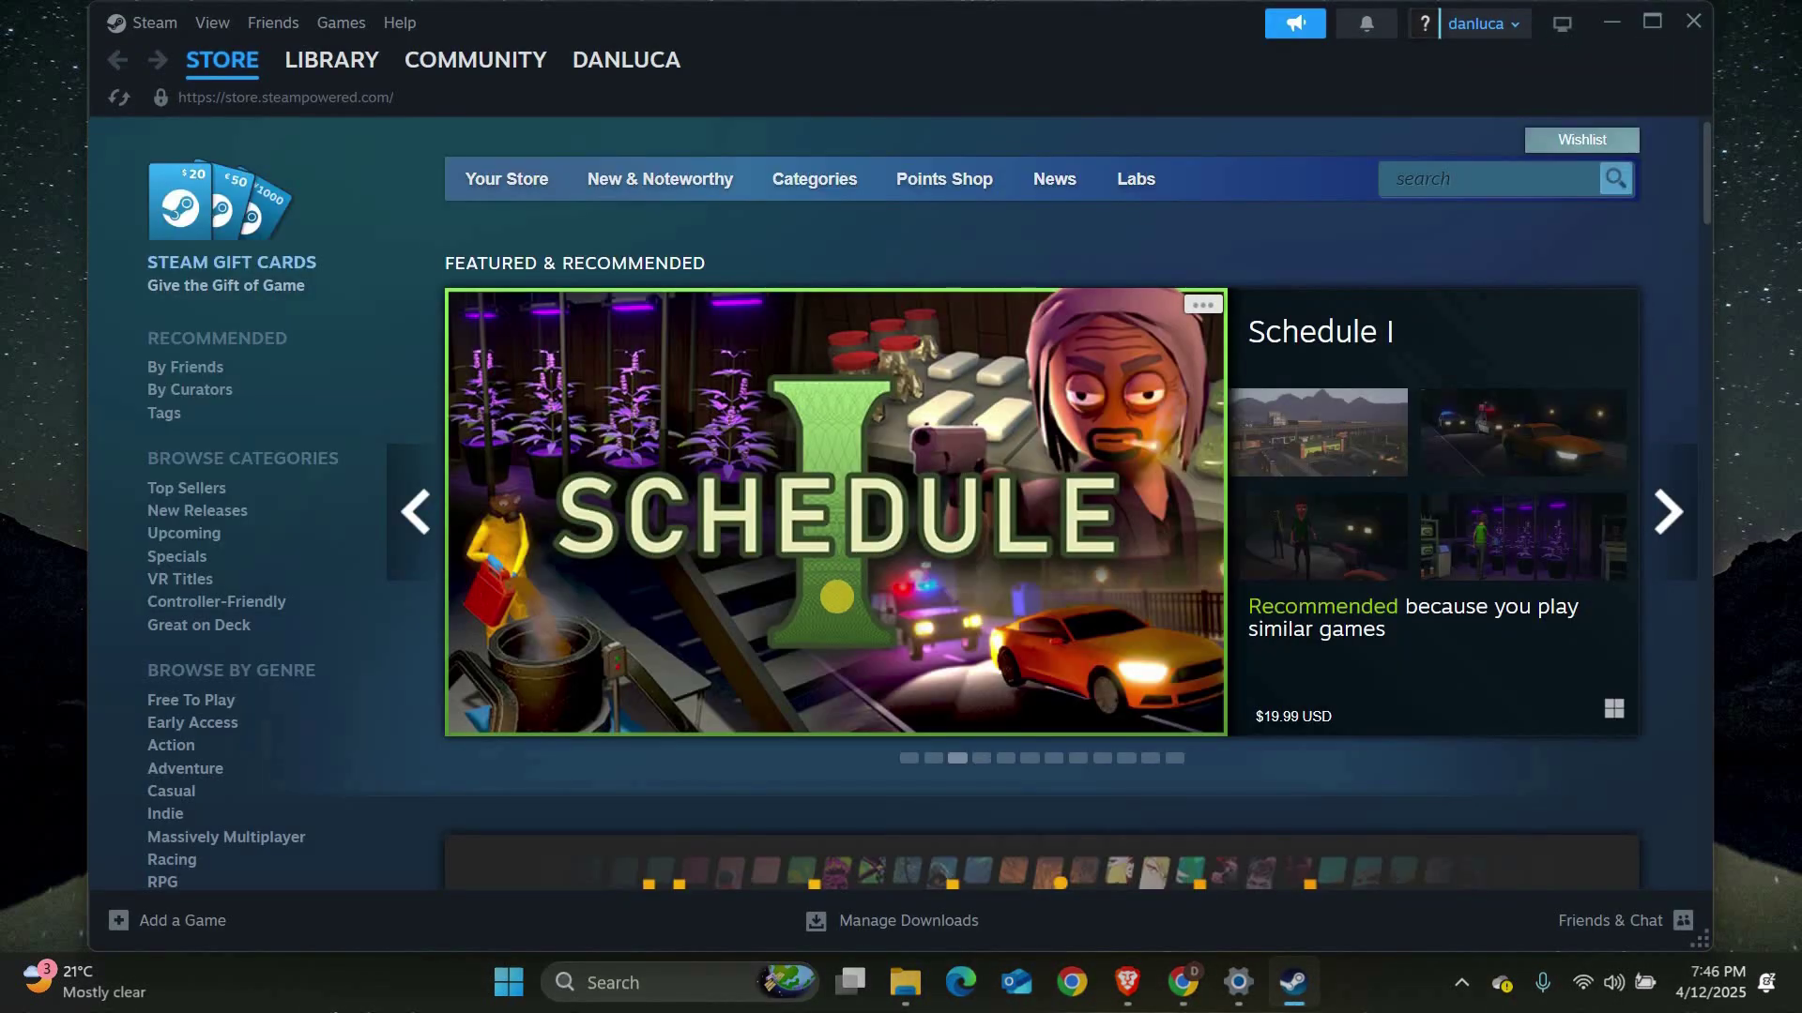
{"action": "left_click", "coordinate": [332, 63]}
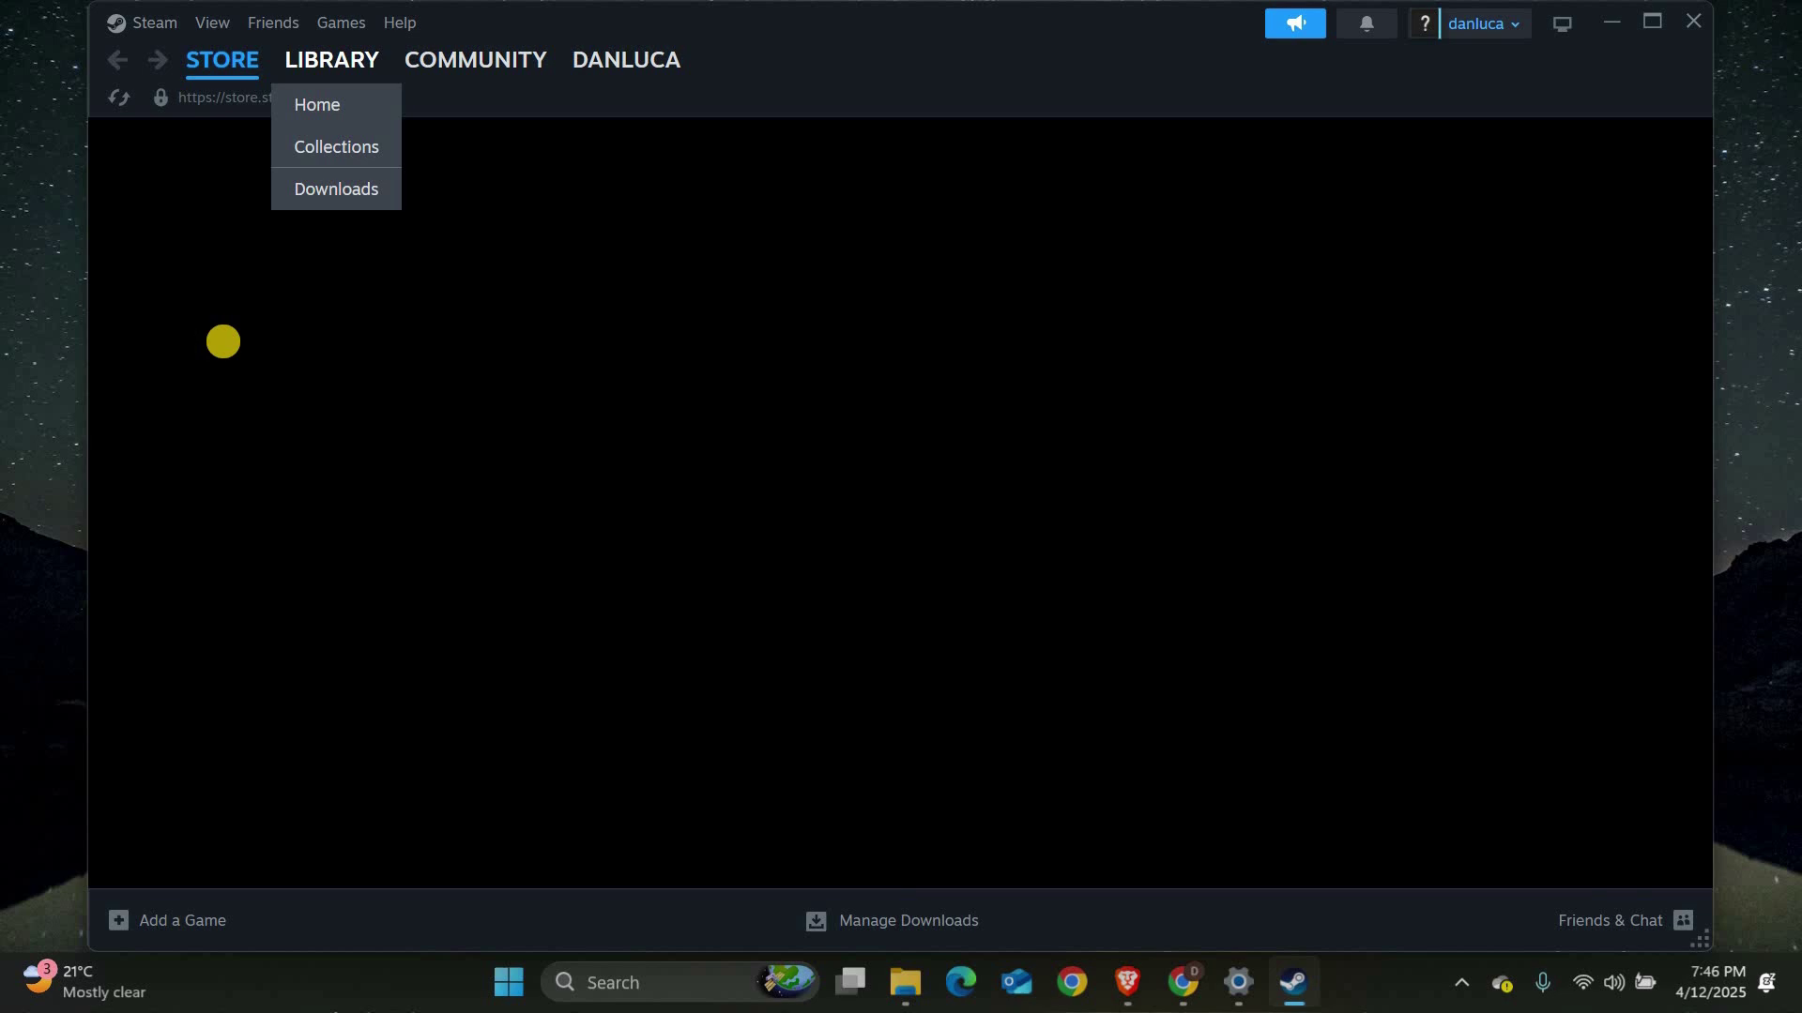
{"action": "left_click", "coordinate": [192, 345]}
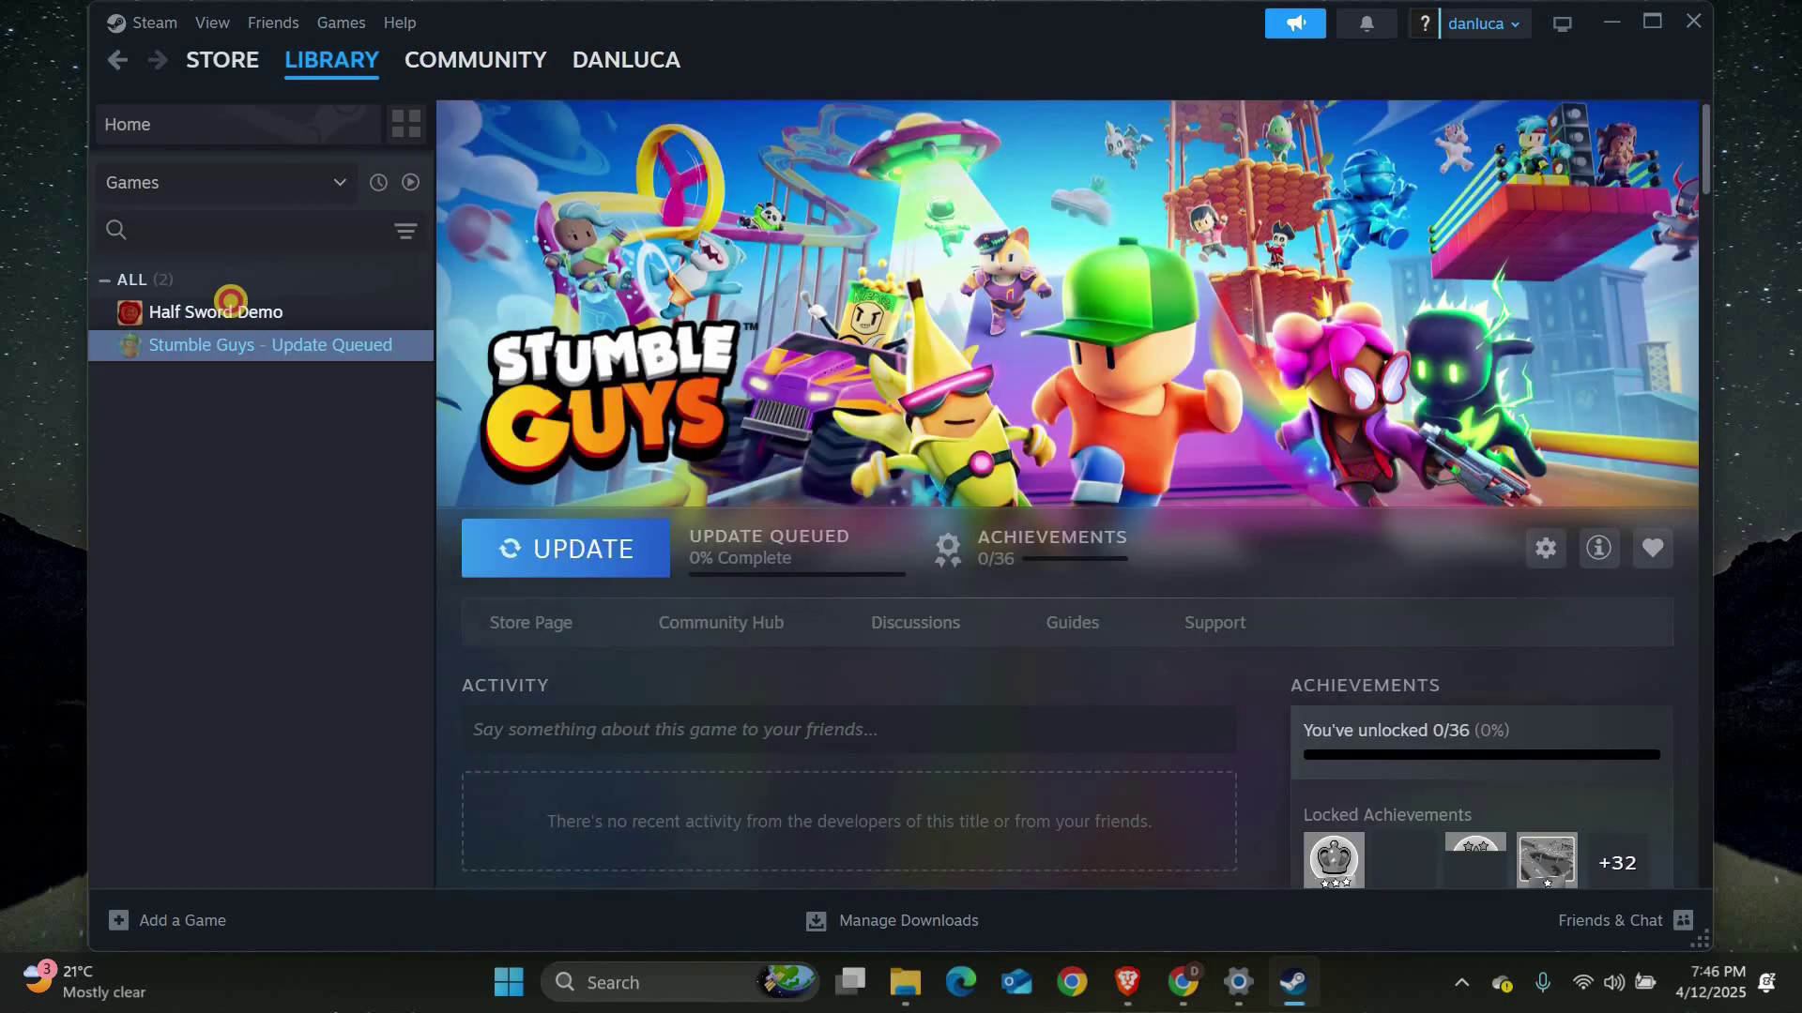
{"action": "left_click", "coordinate": [282, 312]}
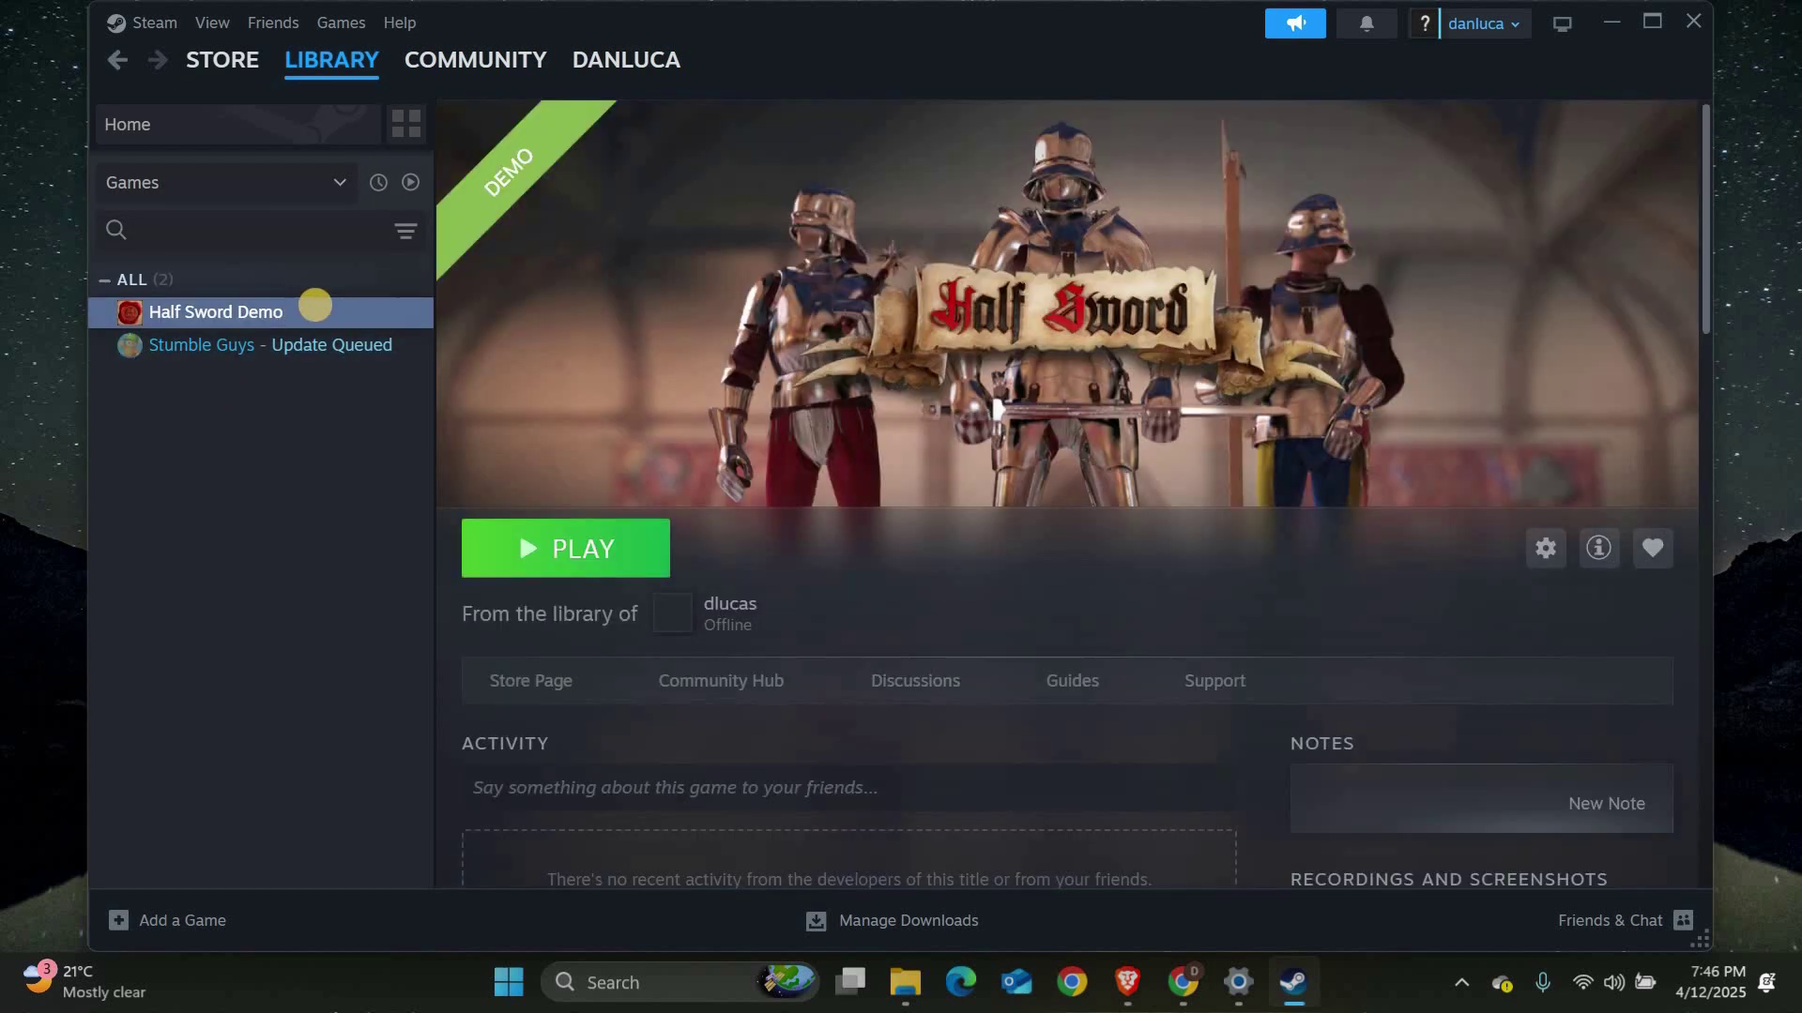
- Run 'Verify integrity of demo files' from Half Sword Demo's Installed Files properties, then close them
{"action": "right_click", "coordinate": [314, 305]}
{"action": "left_click", "coordinate": [370, 503]}
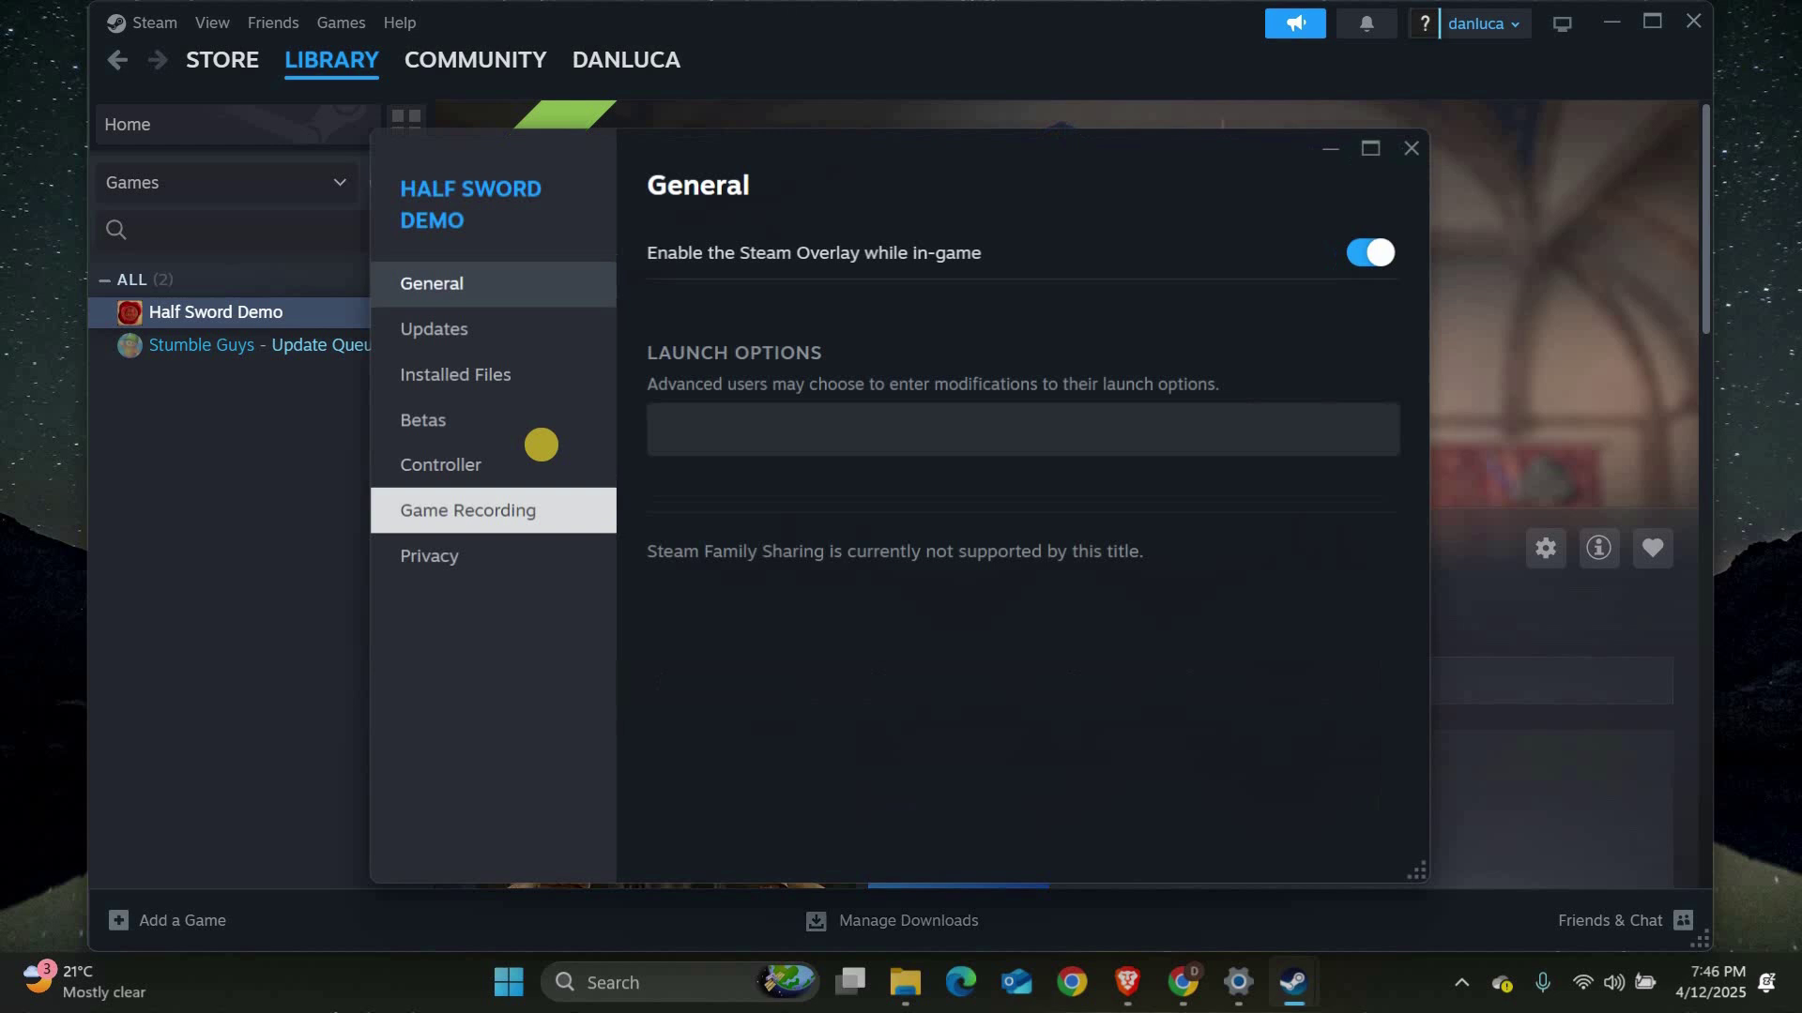
{"action": "left_click", "coordinate": [490, 376]}
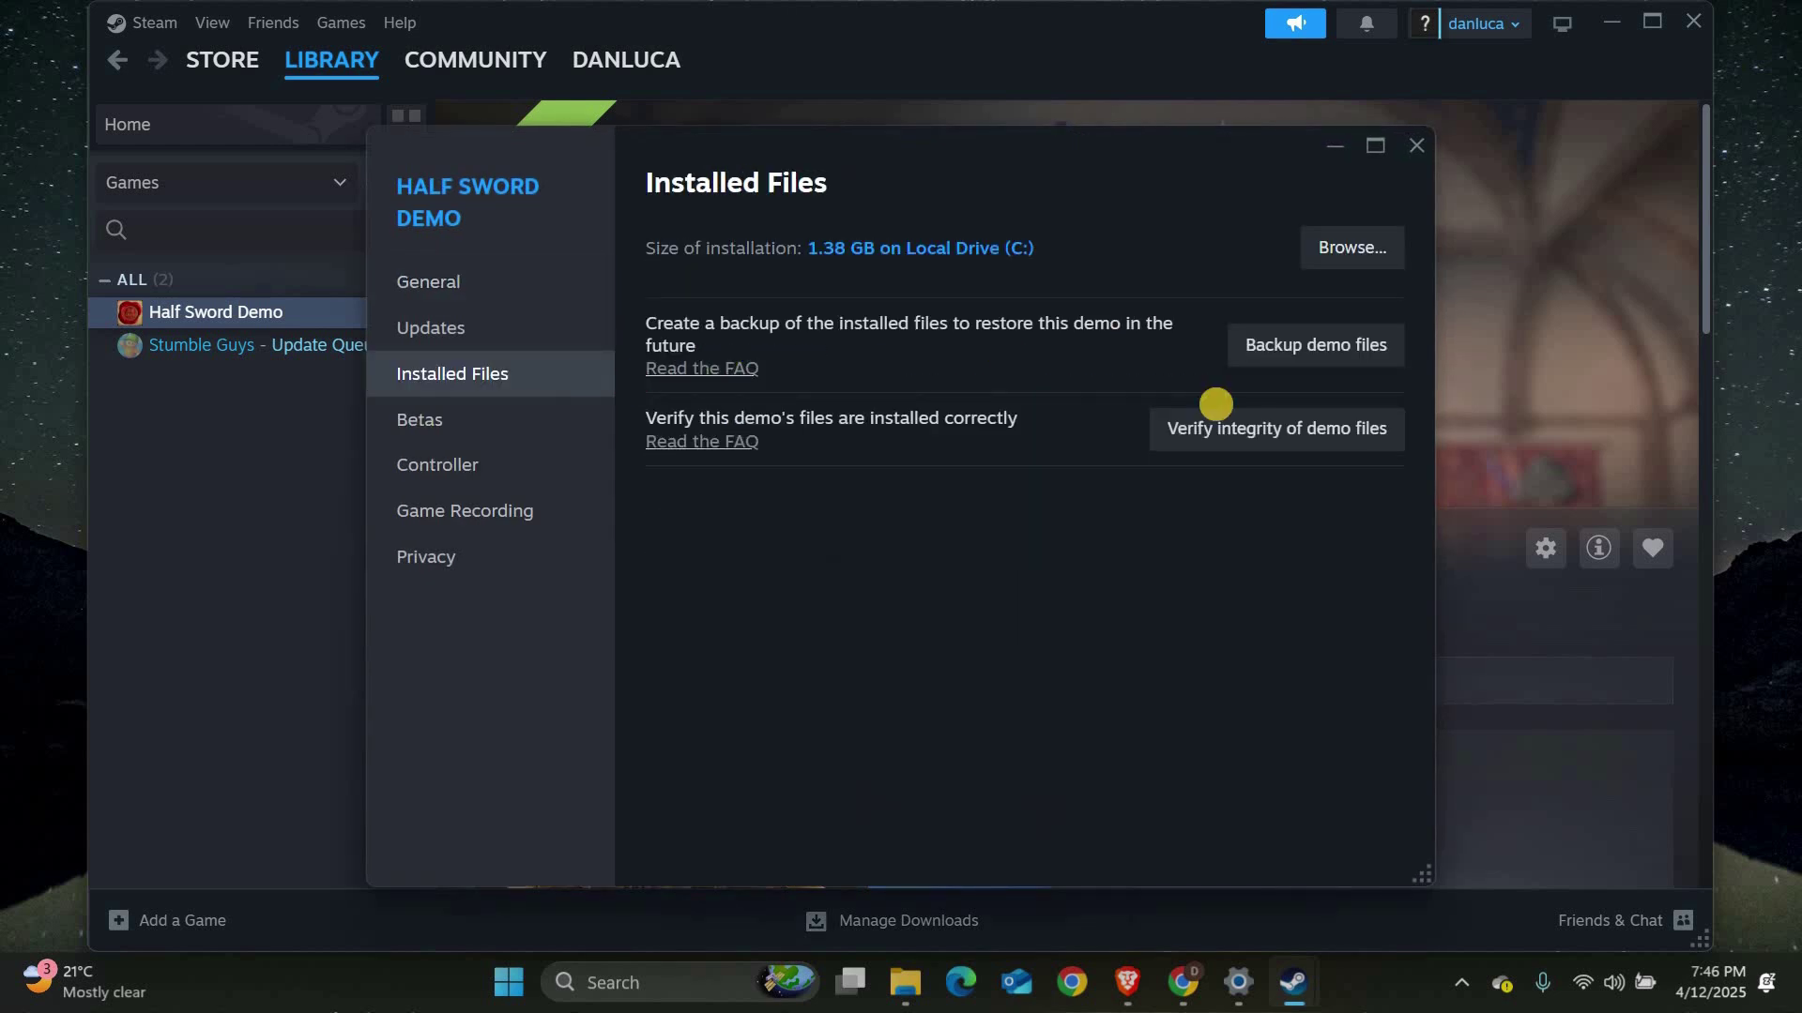
{"action": "left_click", "coordinate": [1215, 427]}
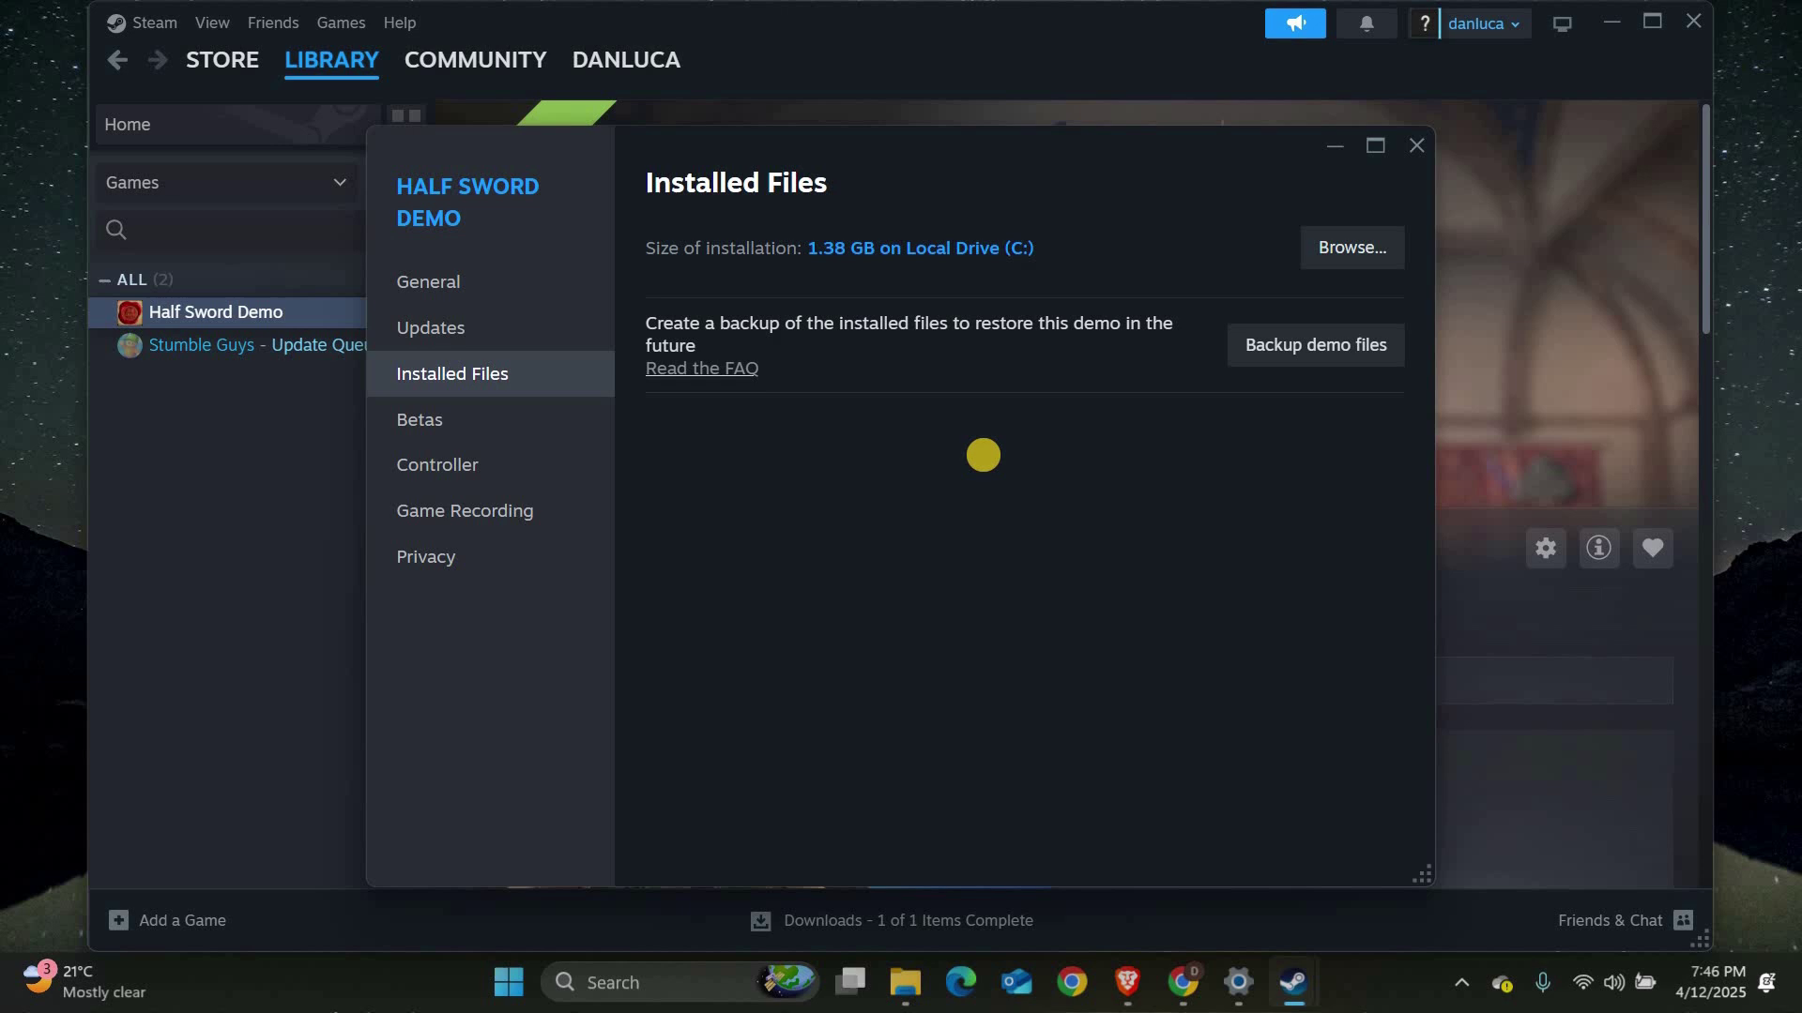
{"action": "left_click", "coordinate": [1417, 146]}
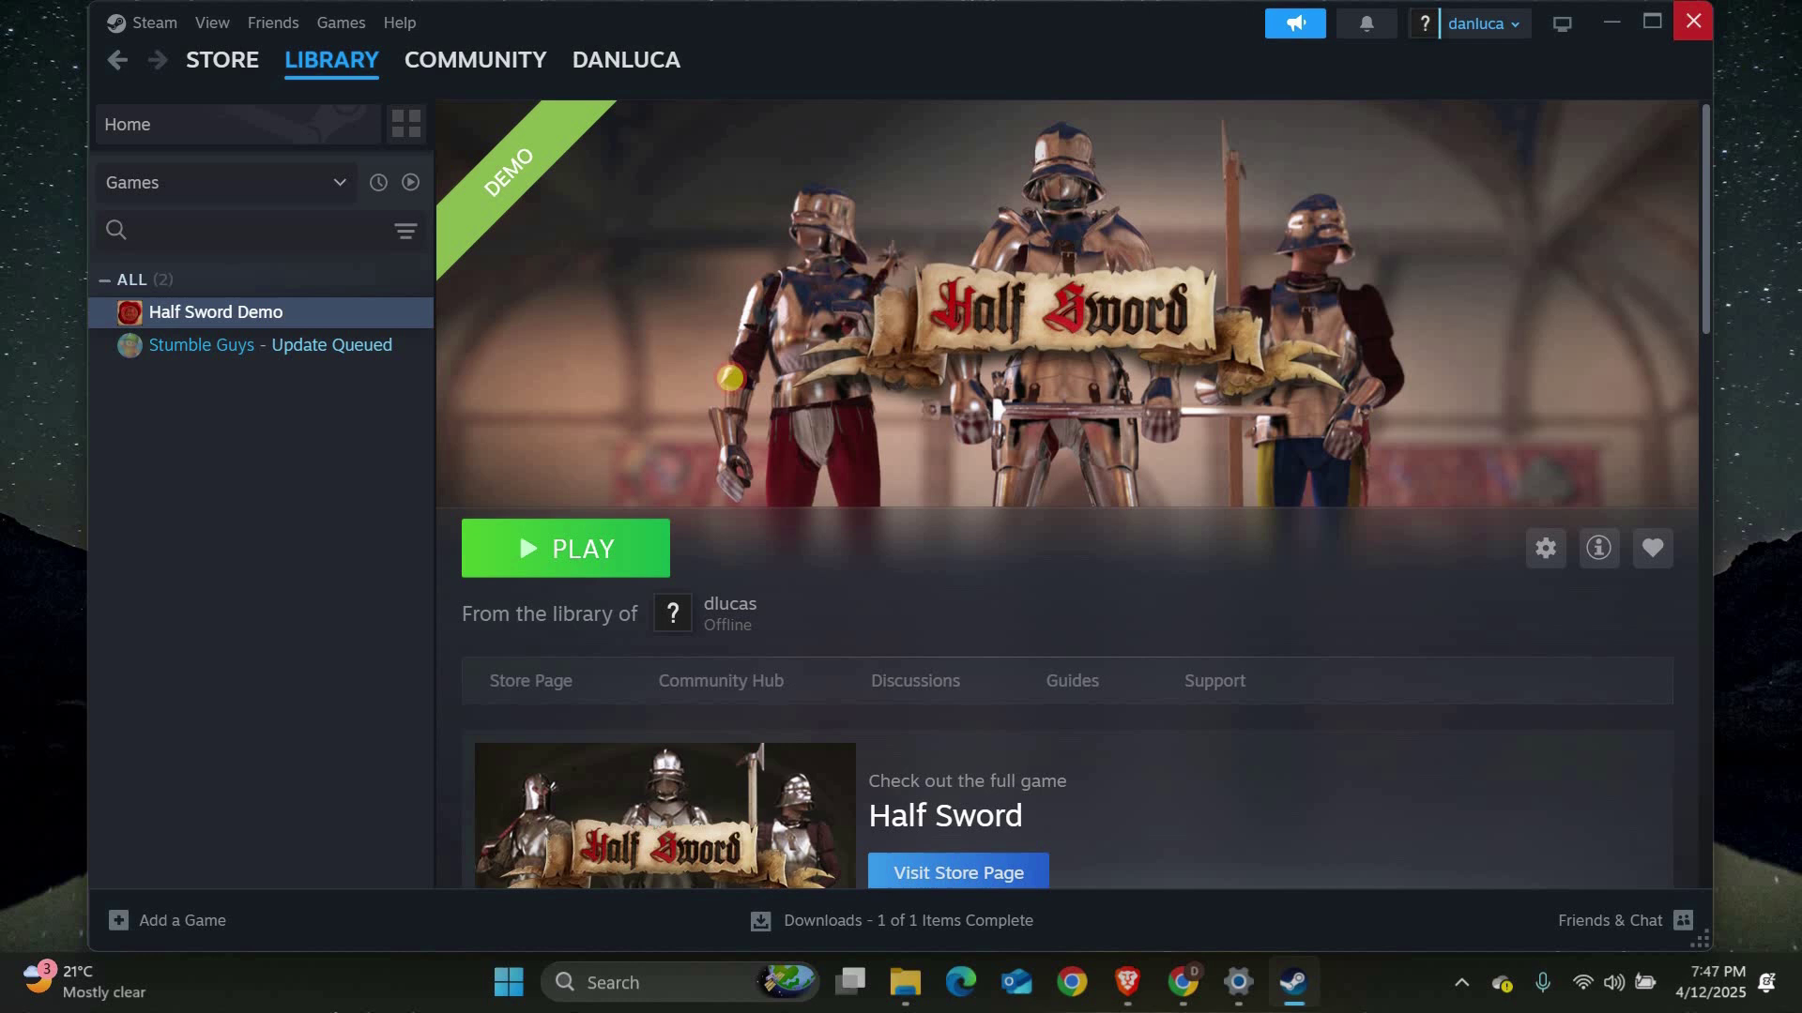
- Close the Steam window and bring up Windows Settings with Win+I
{"action": "left_click", "coordinate": [1693, 22]}
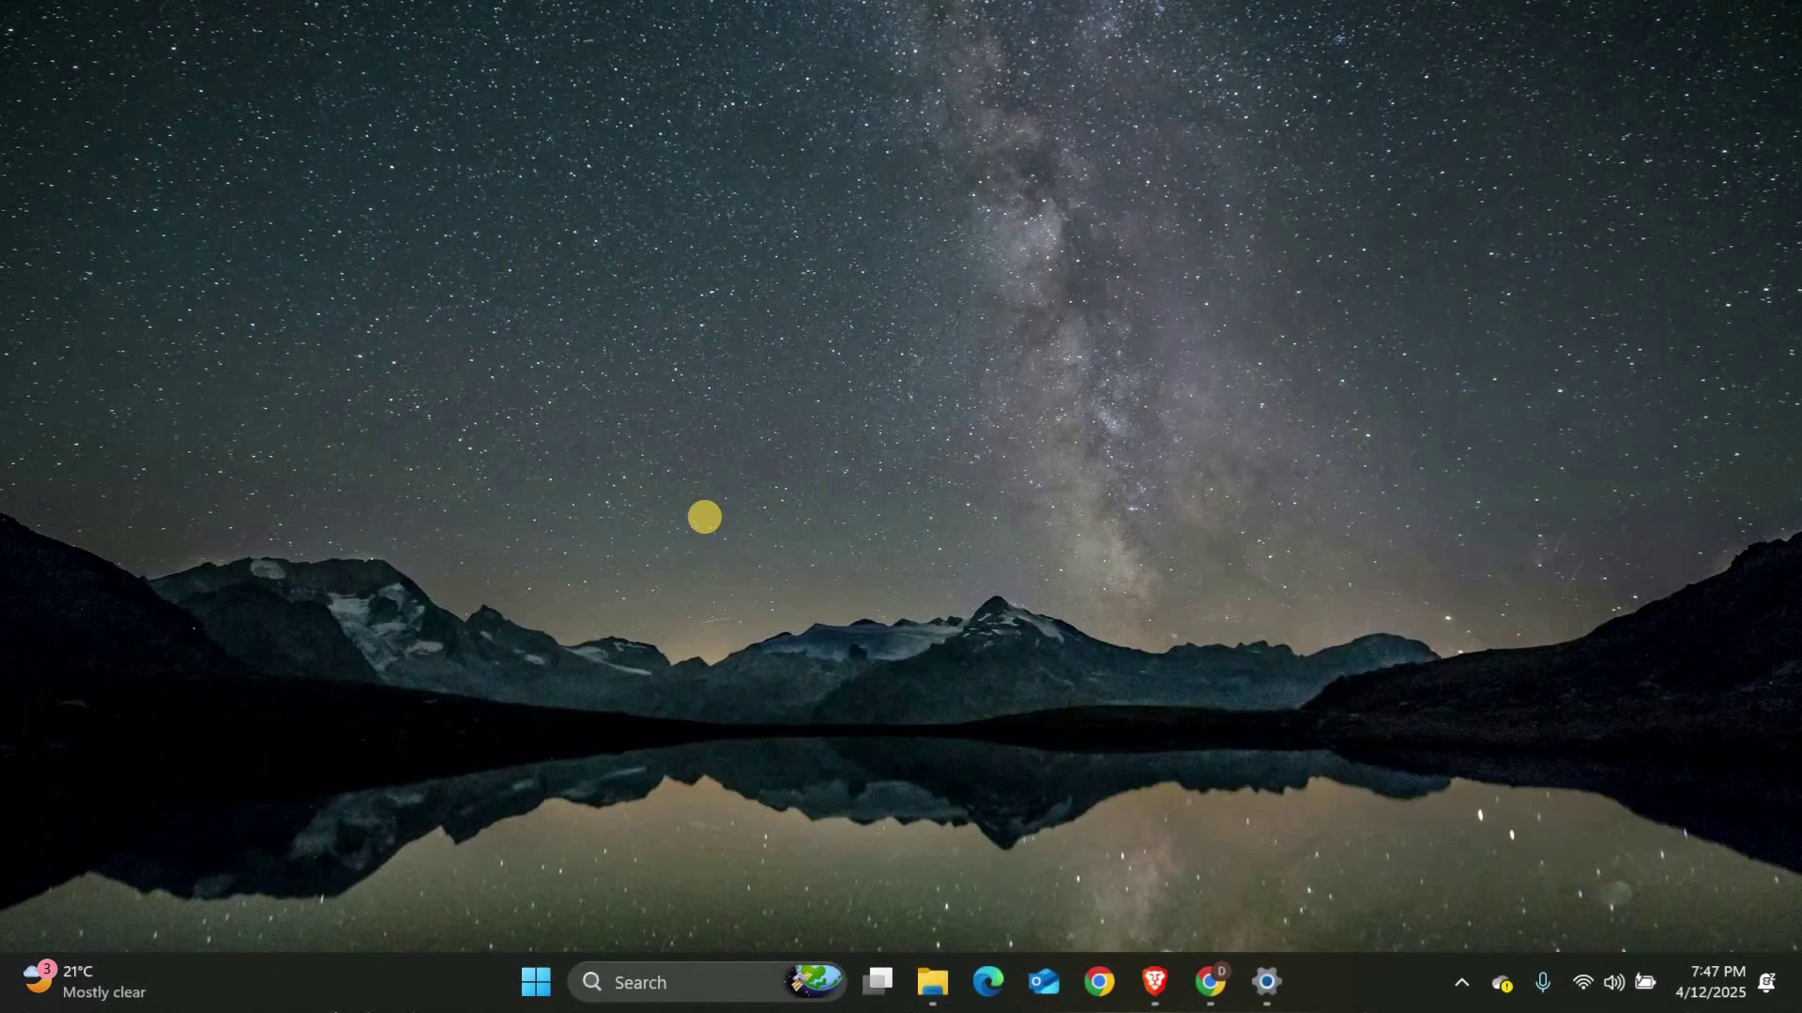
{"action": "key", "text": "super+i"}
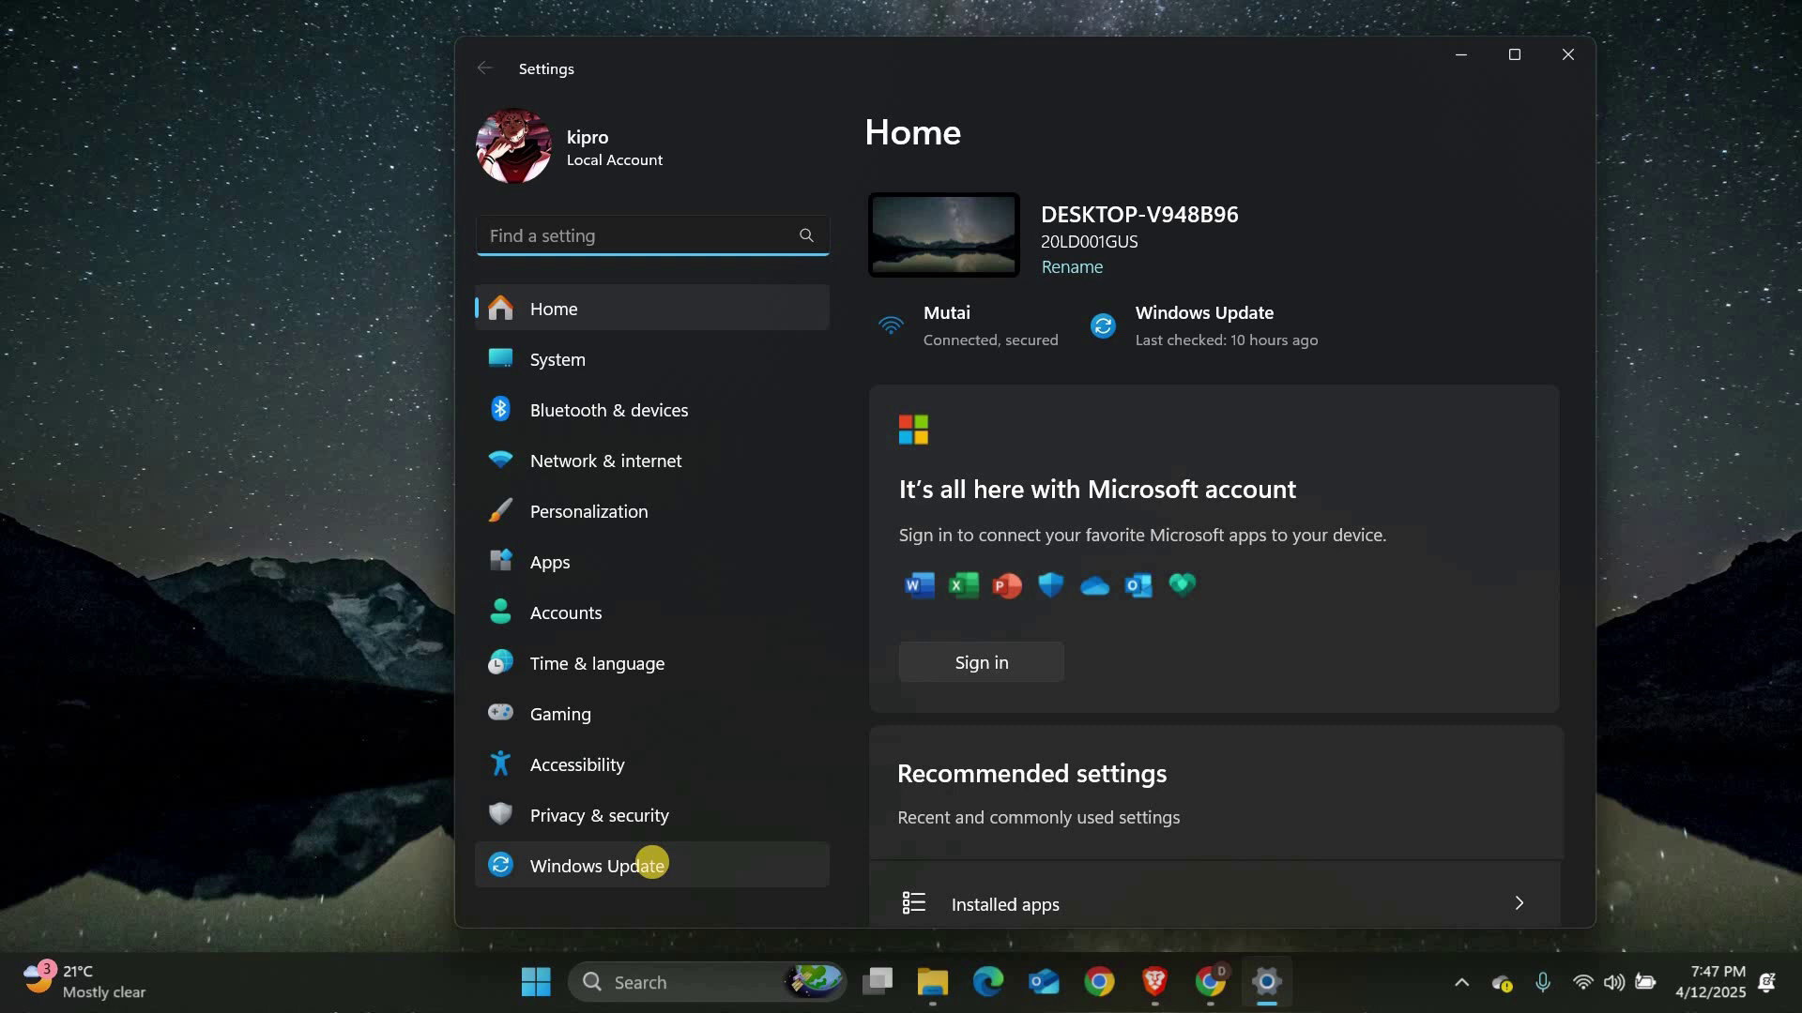
- Run 'Check for updates' on the Windows Update page
{"action": "left_click", "coordinate": [651, 863]}
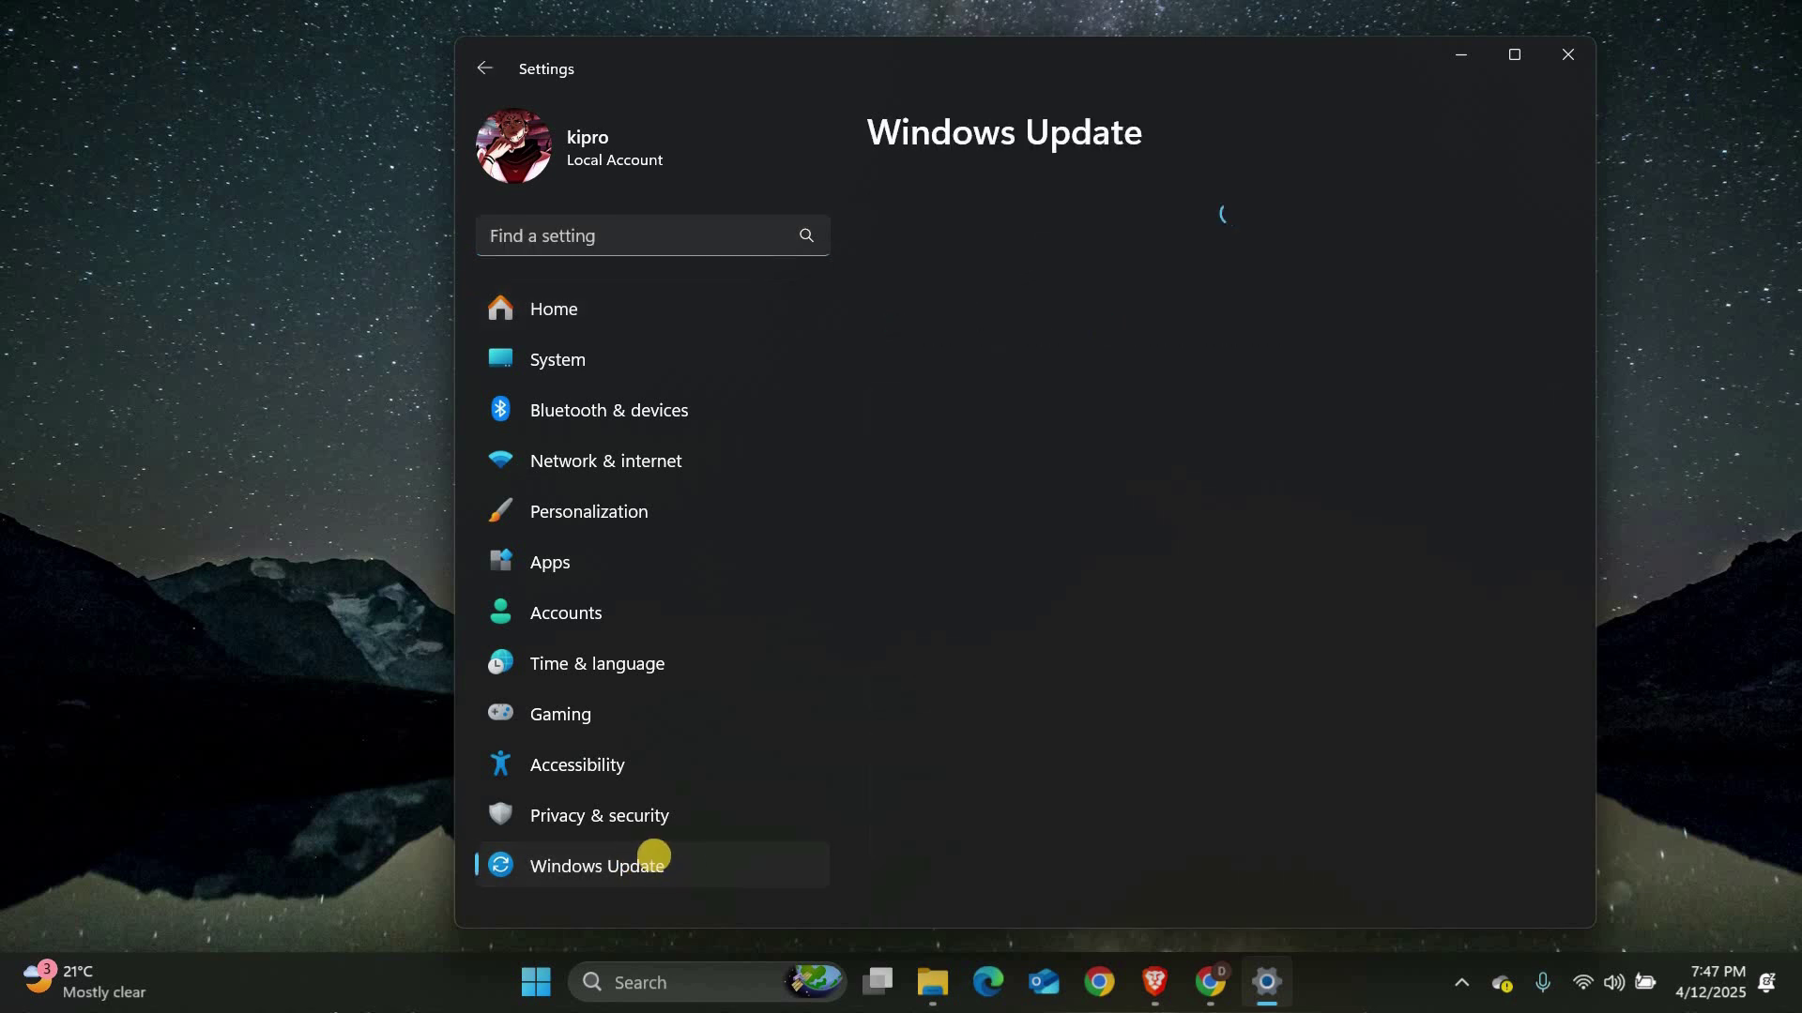
{"action": "left_click", "coordinate": [1474, 249]}
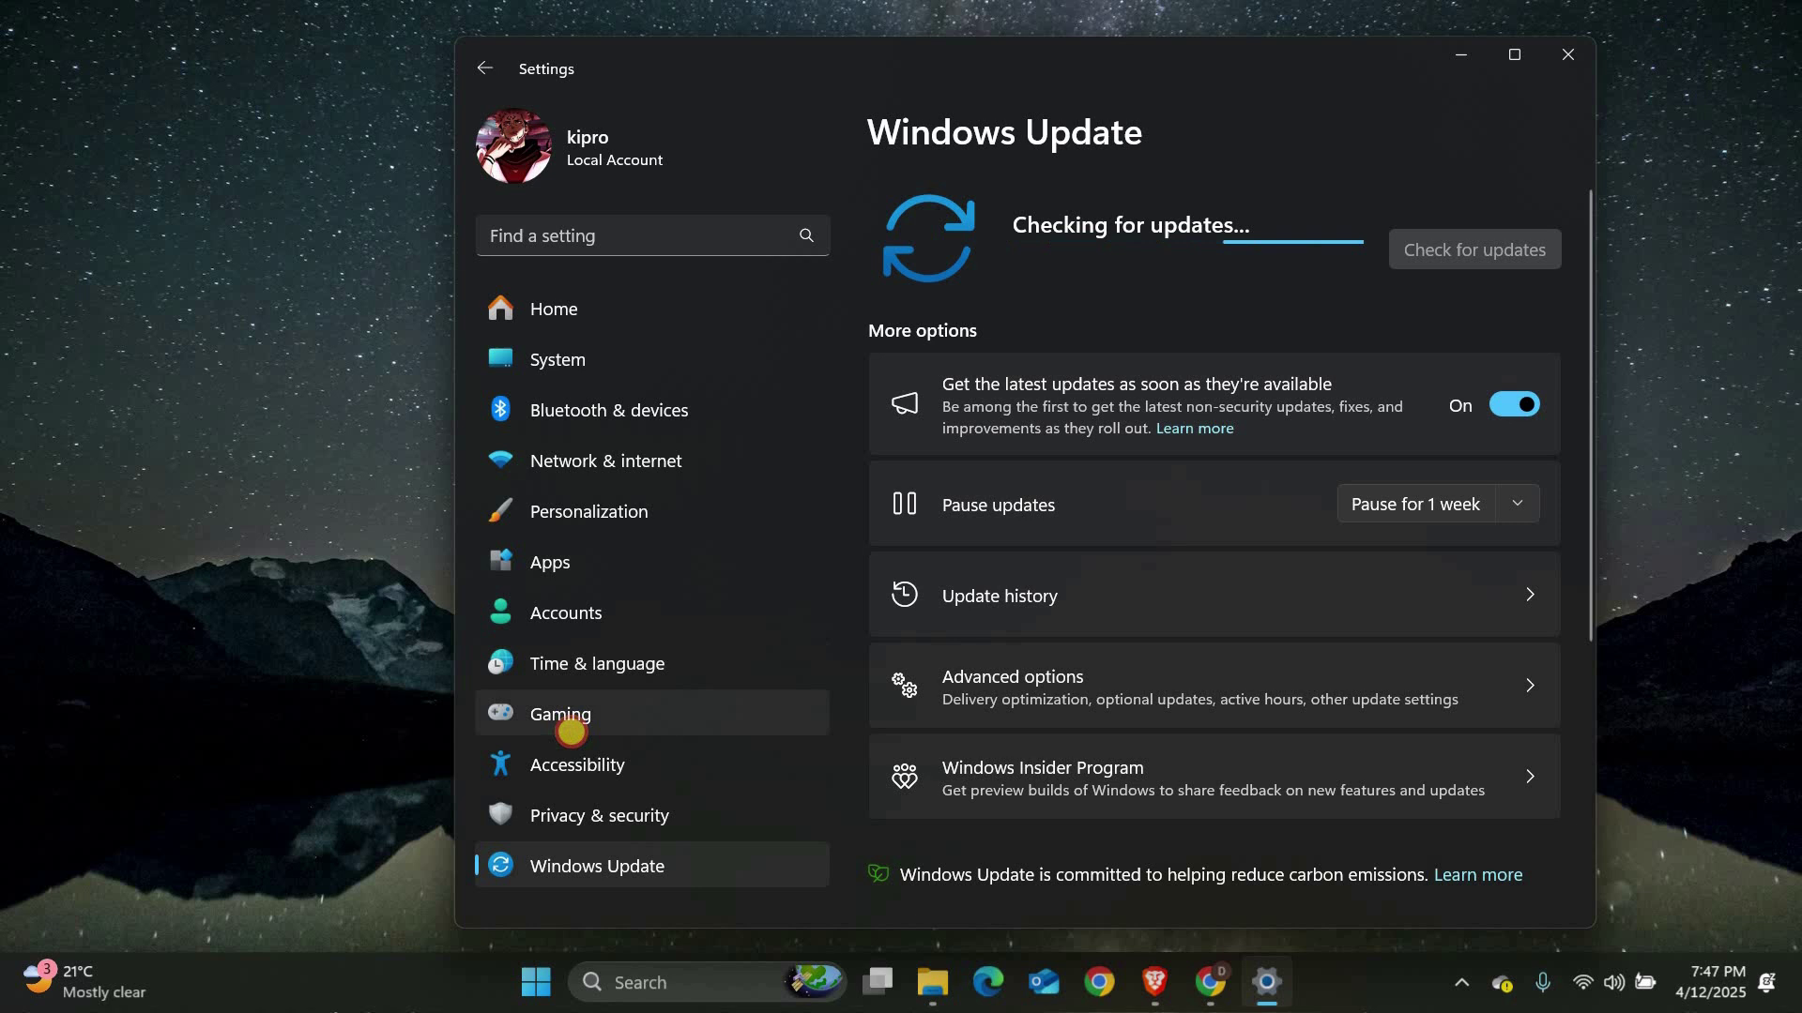
- Review the Game Bar settings under Gaming, then go back to the Gaming overview
{"action": "left_click", "coordinate": [561, 714]}
{"action": "left_click", "coordinate": [1182, 251]}
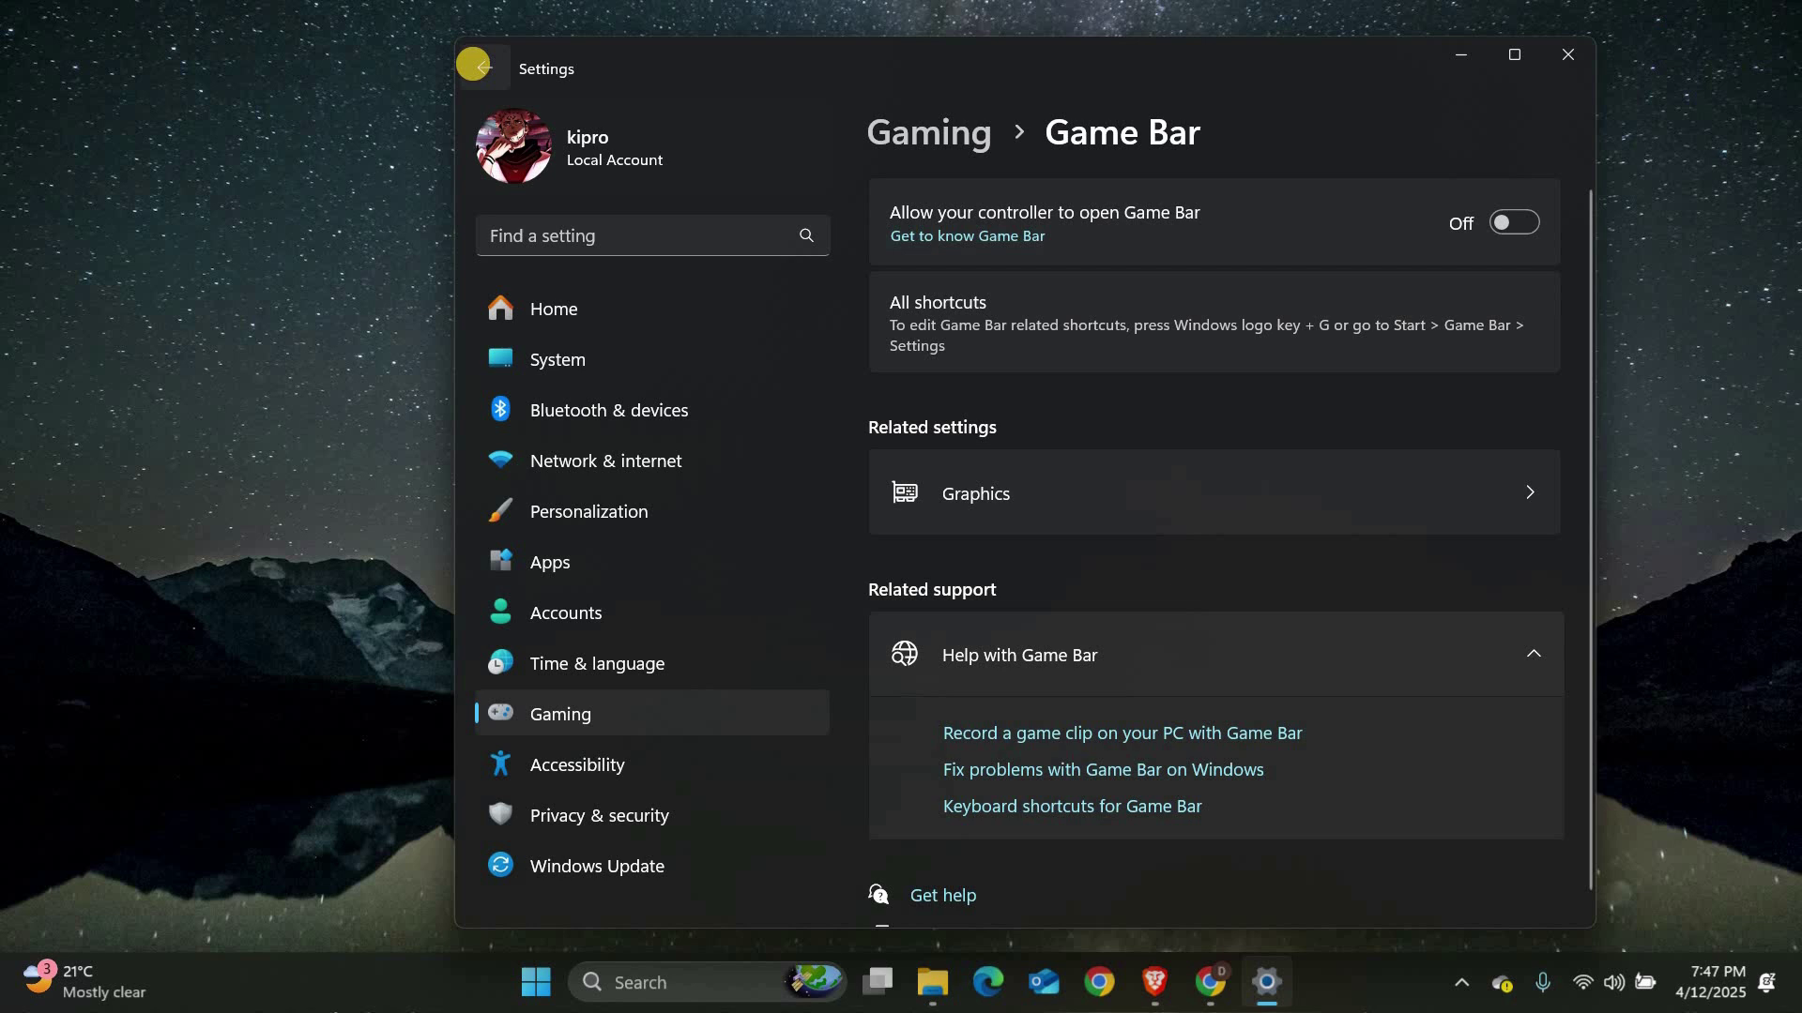
{"action": "left_click", "coordinate": [475, 63]}
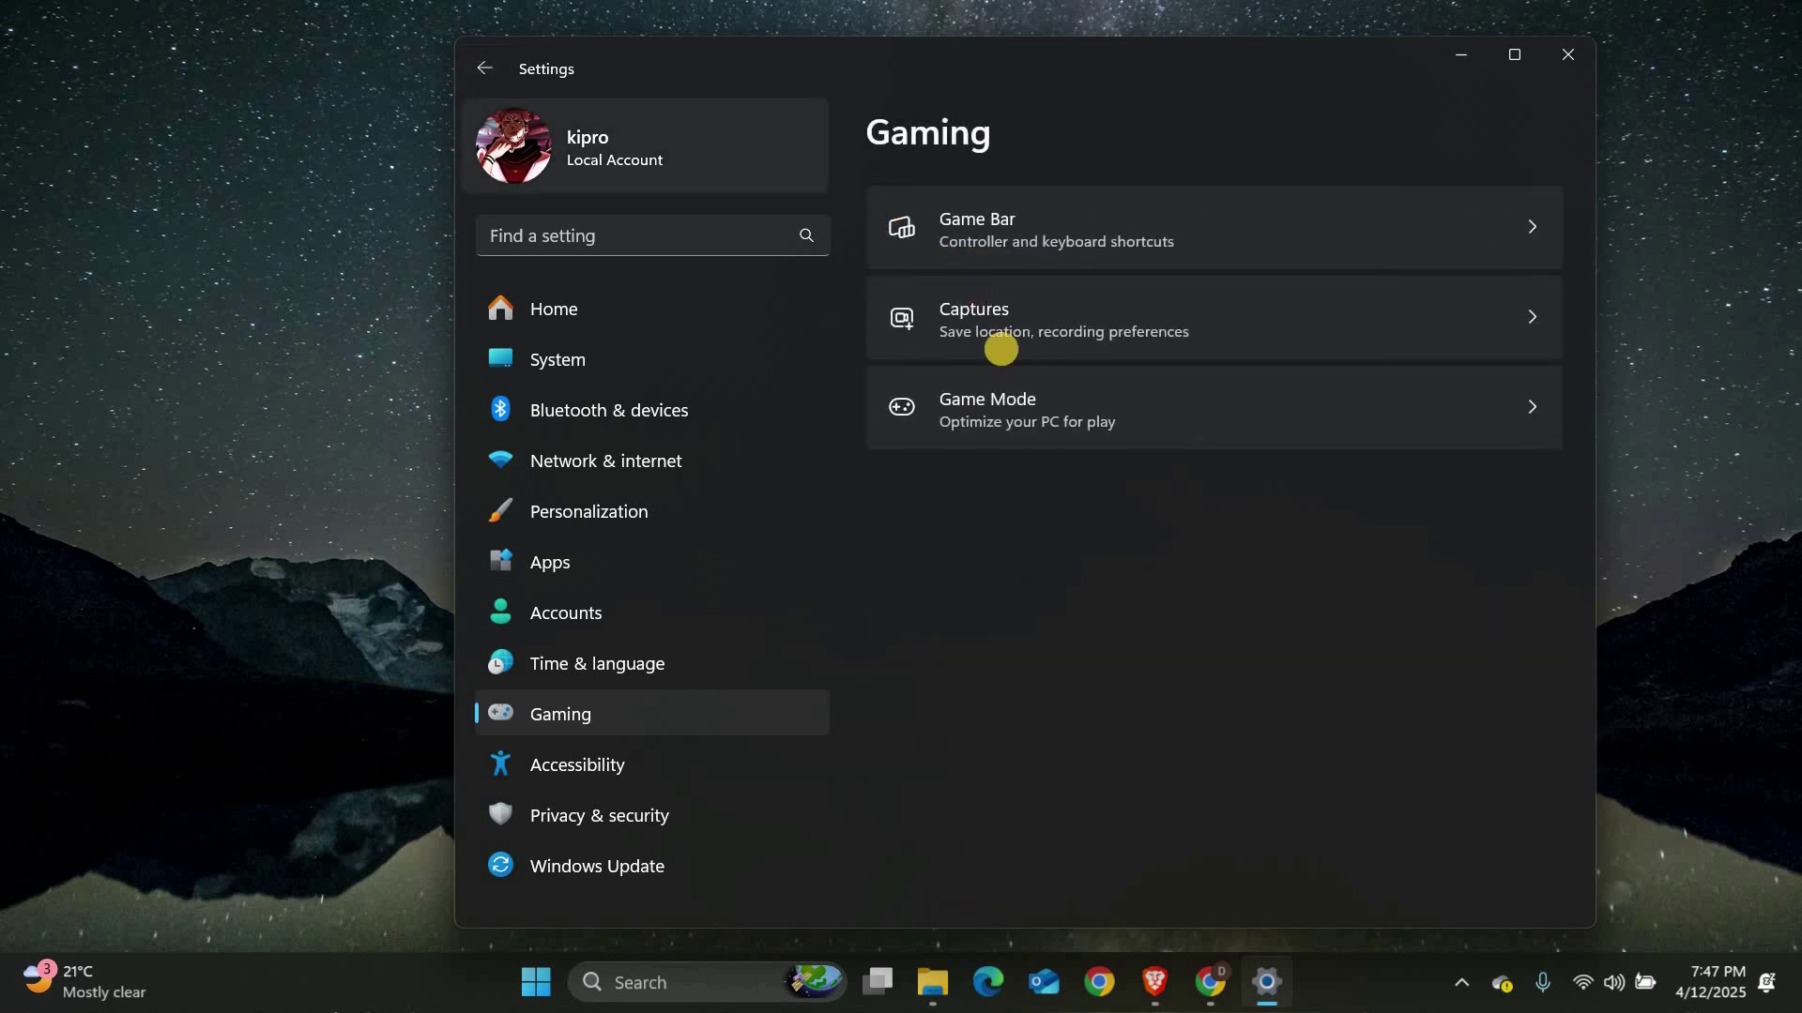
- Turn Game Mode off and on again, leaving it enabled, and close the Settings window
{"action": "left_click", "coordinate": [1011, 382]}
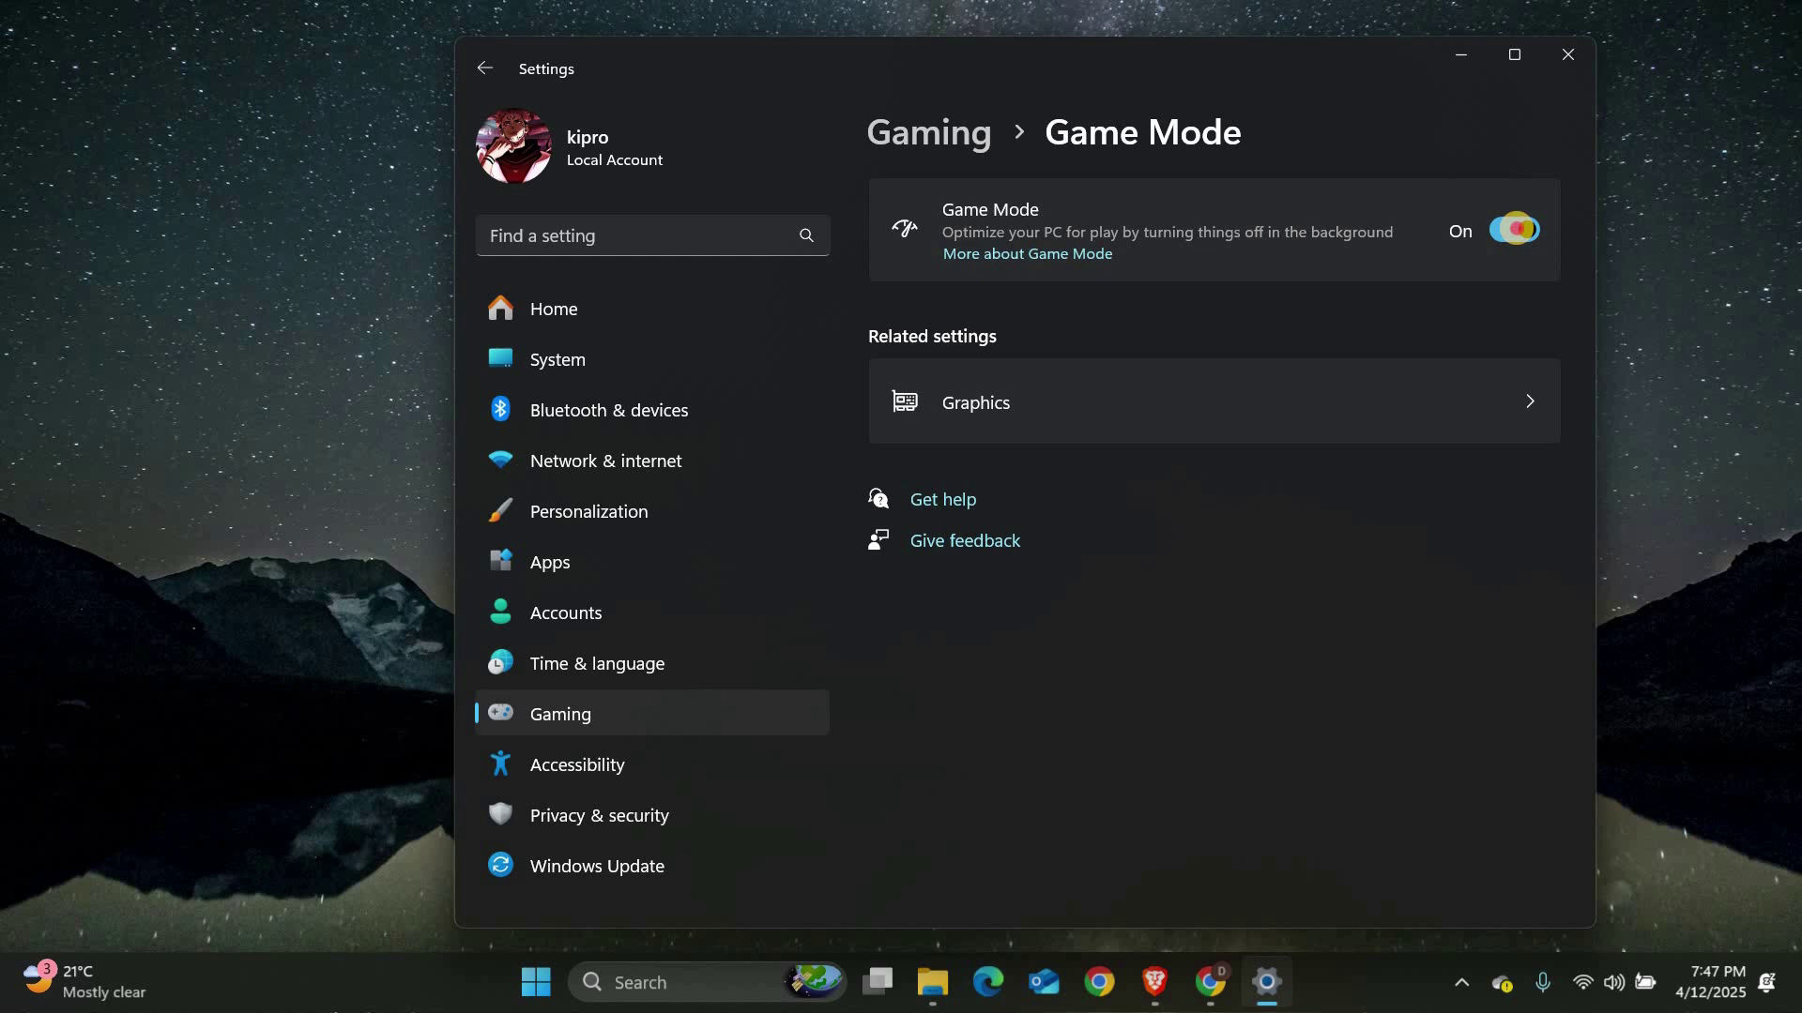
{"action": "left_click", "coordinate": [1516, 229]}
{"action": "left_click", "coordinate": [1515, 229]}
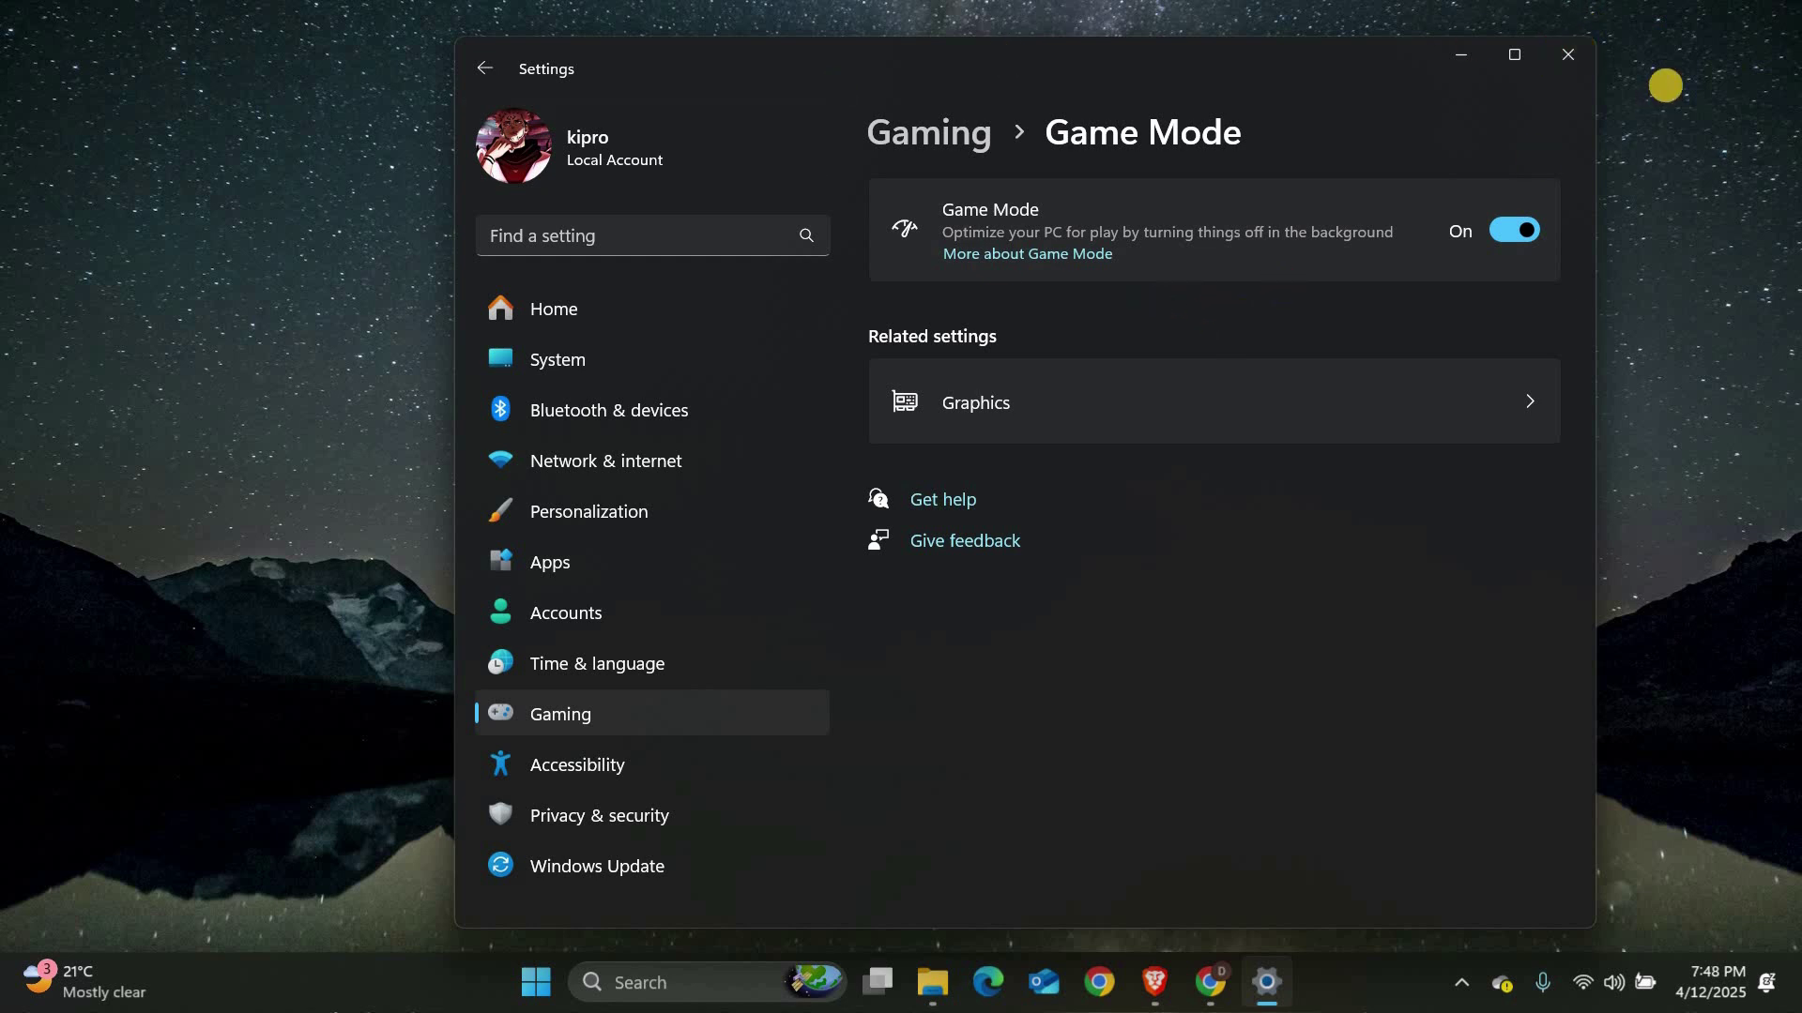
{"action": "left_click", "coordinate": [1568, 56]}
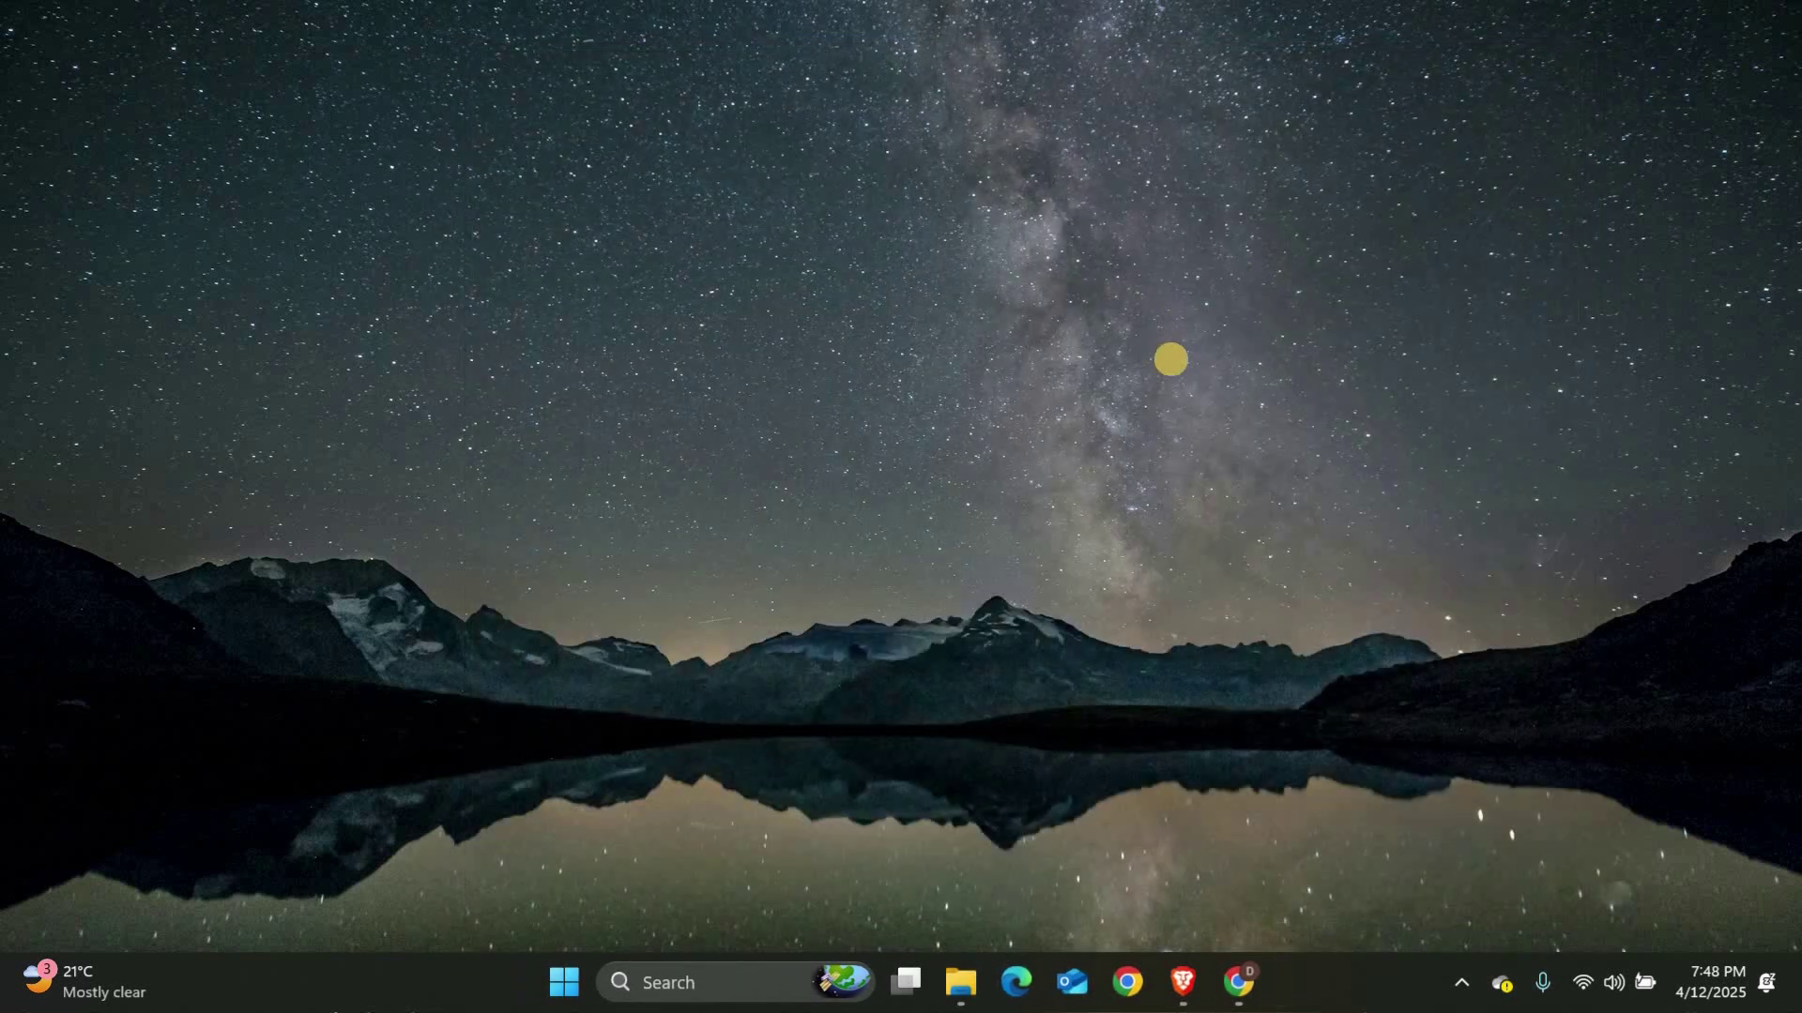